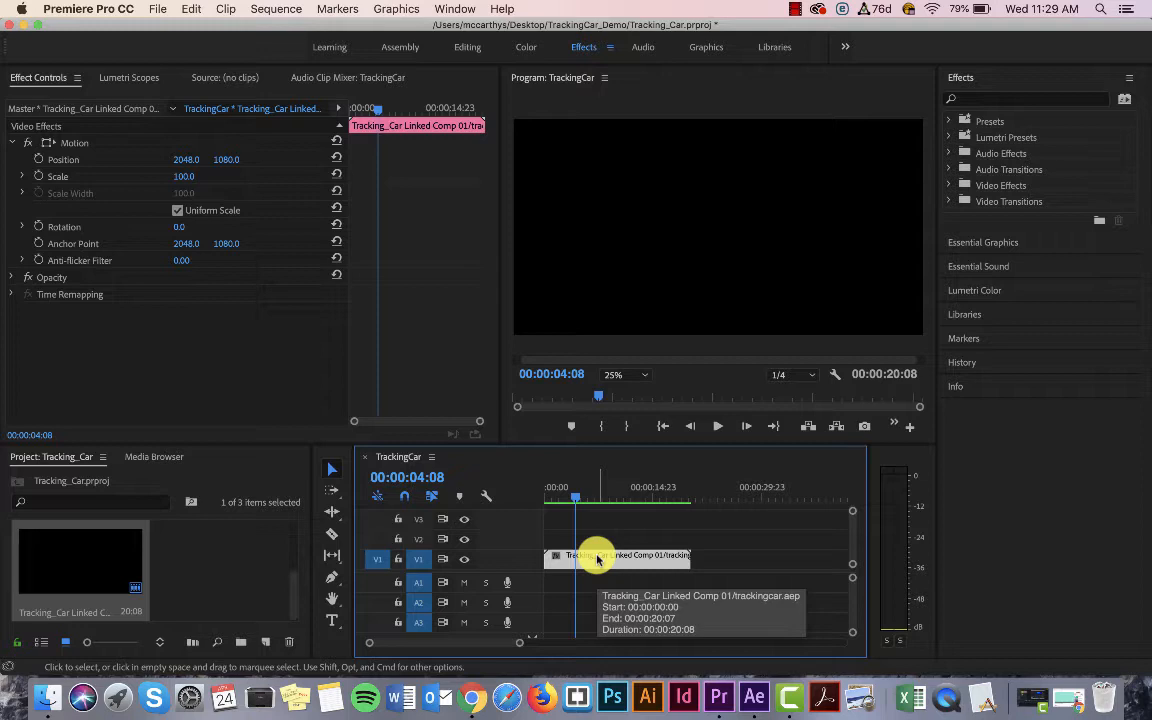
right_click(597, 559)
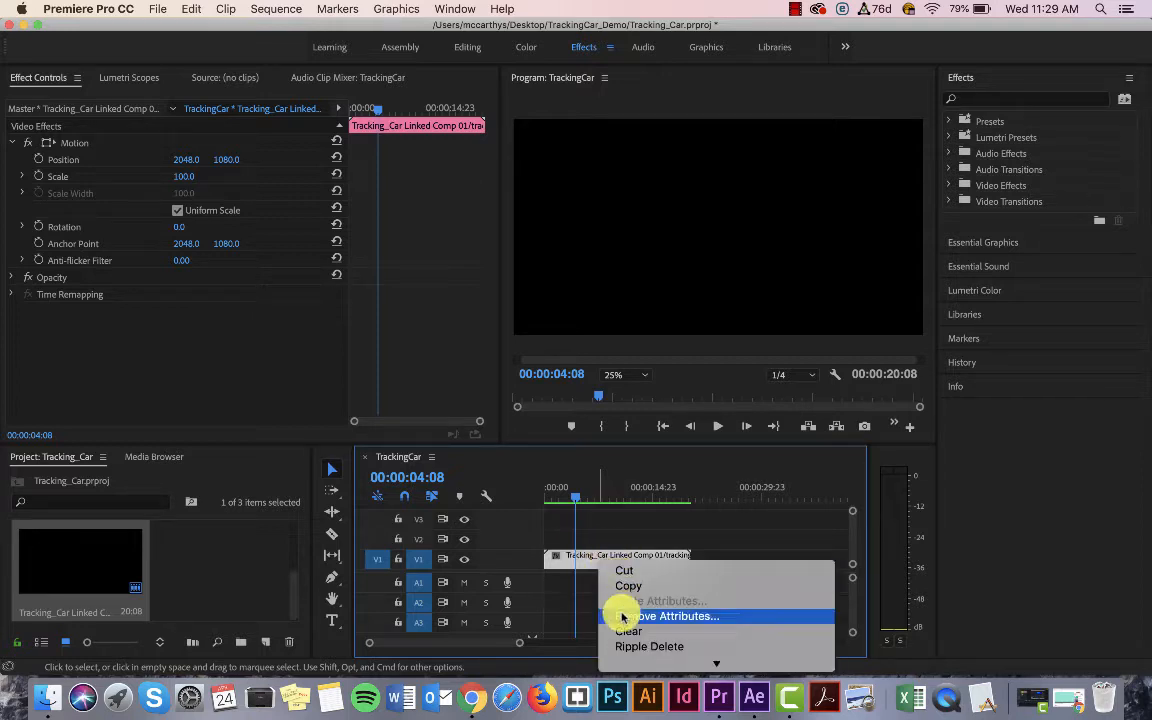
mouse_move(611, 671)
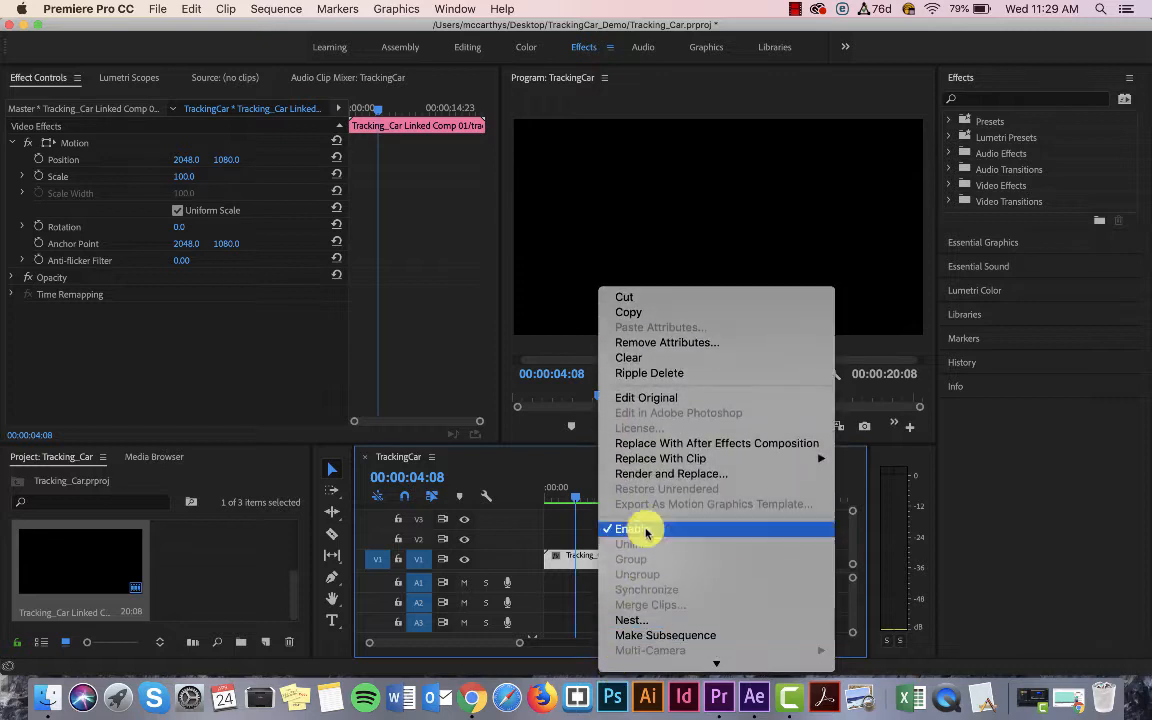
left_click(571, 594)
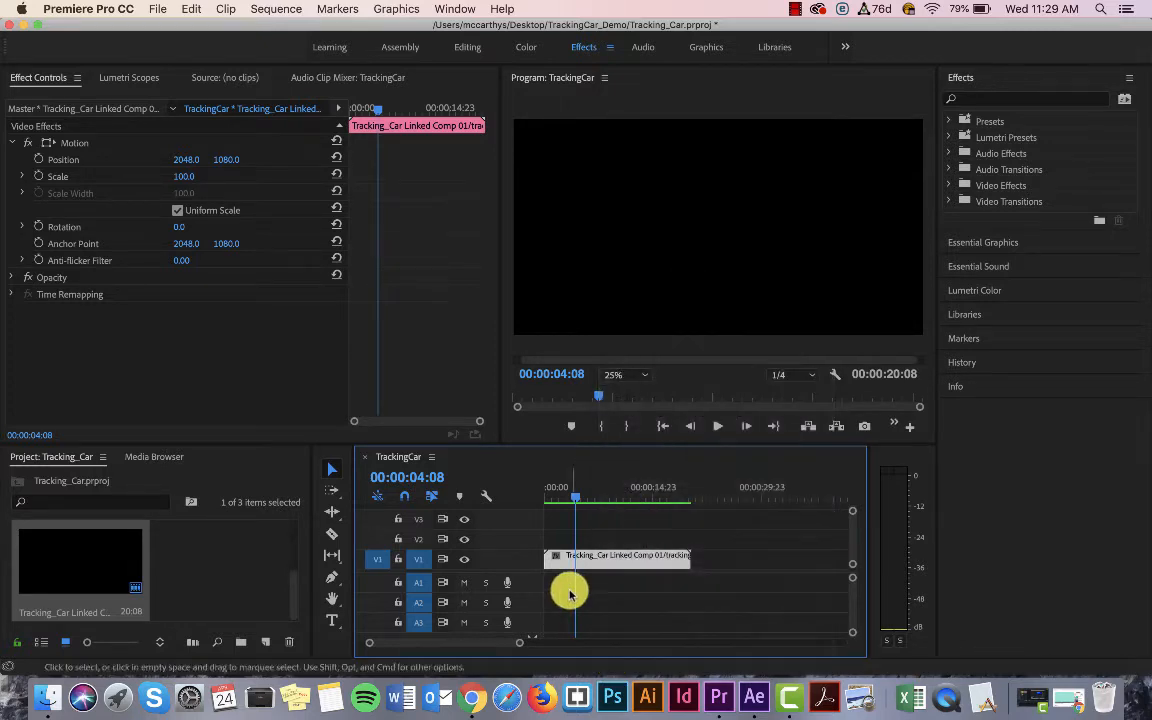
Switch to After Effects and add TrackingCar.mp4 to the Tracking_Car Linked Comp 01 timeline, with trackinginfo.ai layered above it.
left_click(750, 700)
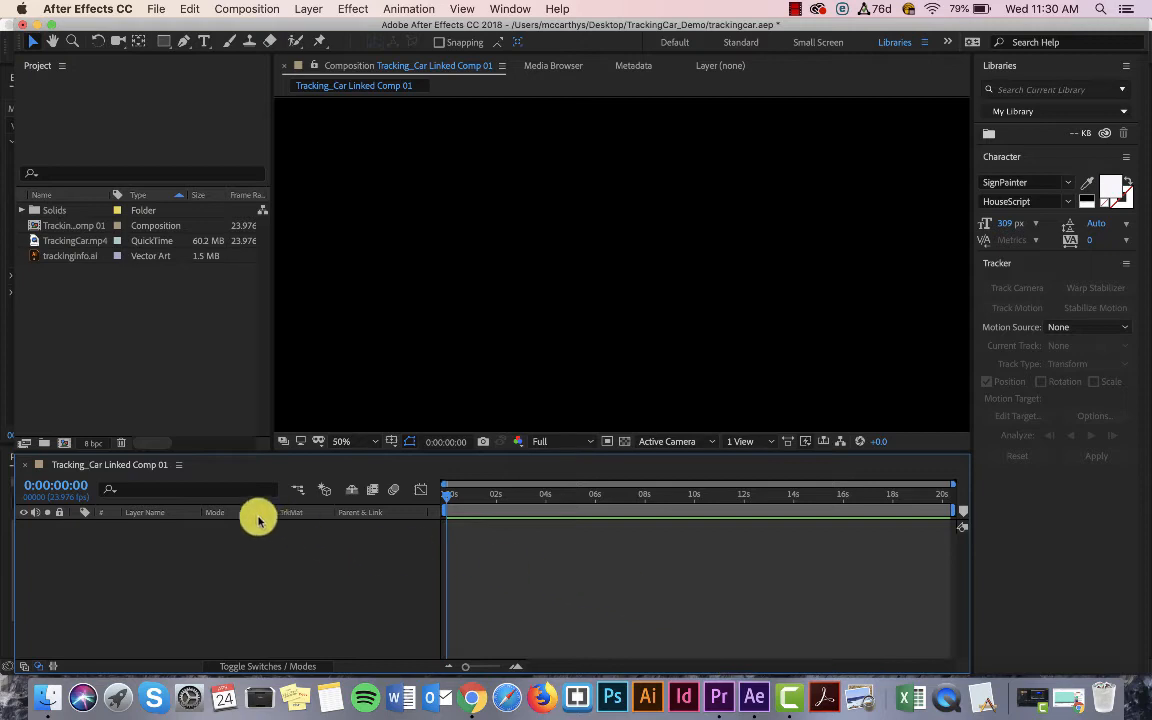
left_click(97, 246)
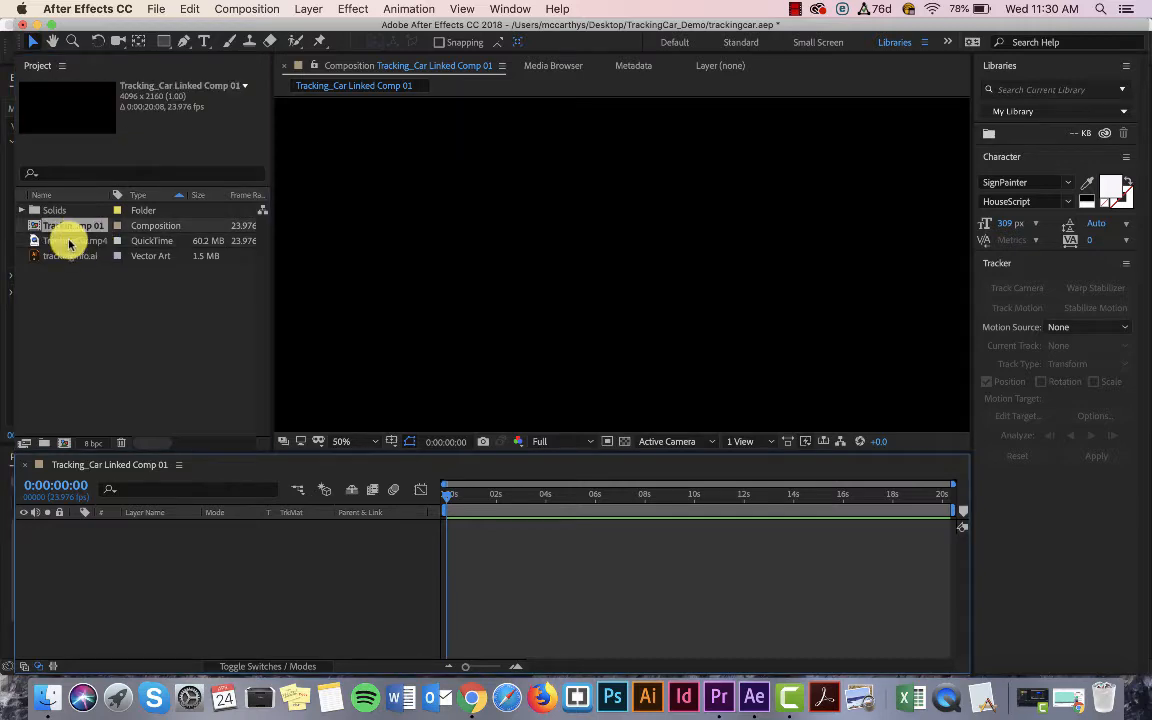
left_click_drag(70, 244, 75, 560)
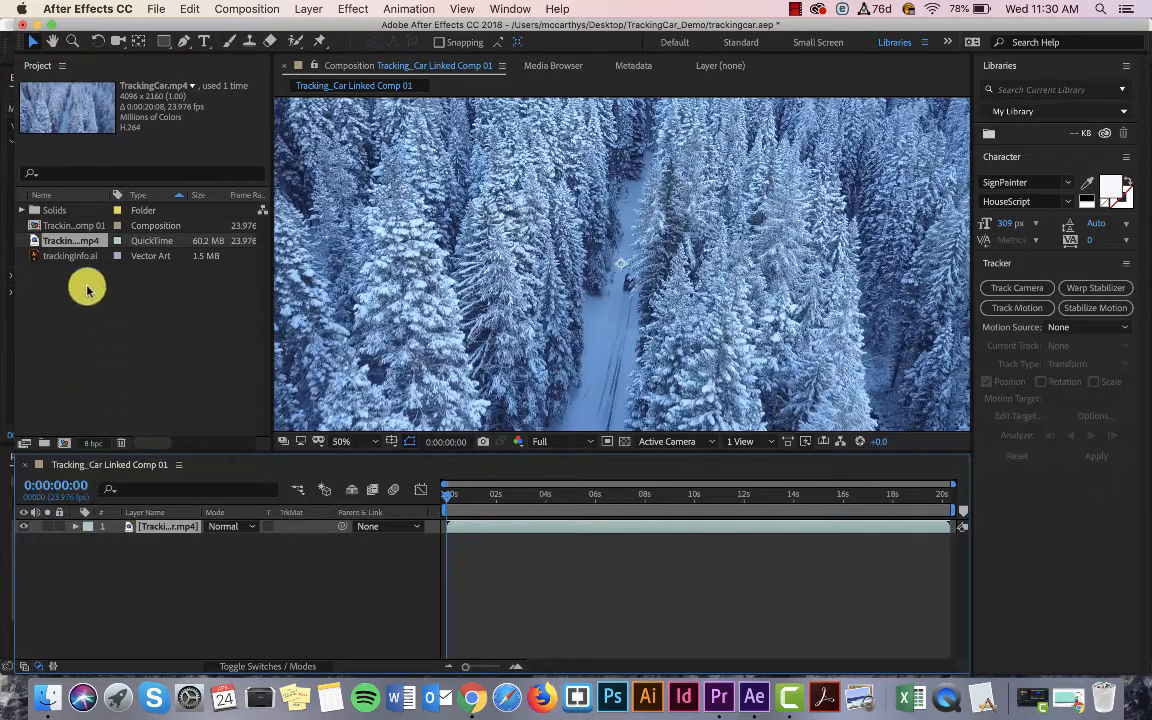
left_click(84, 257)
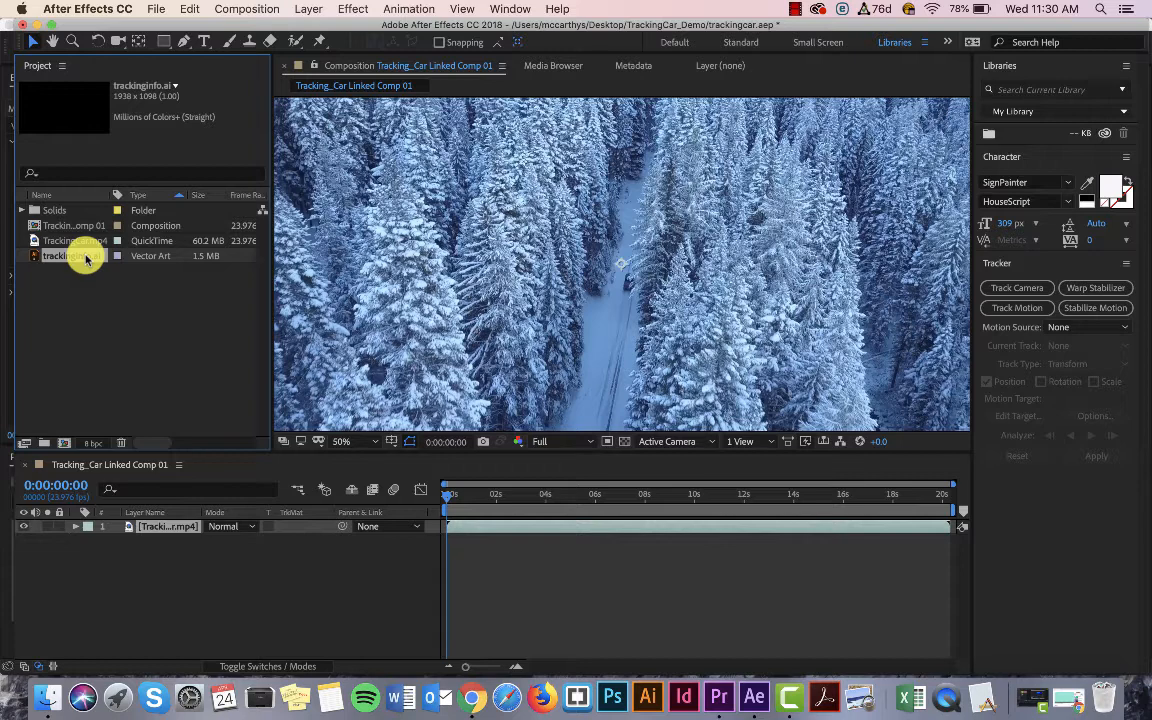
left_click_drag(86, 258, 128, 525)
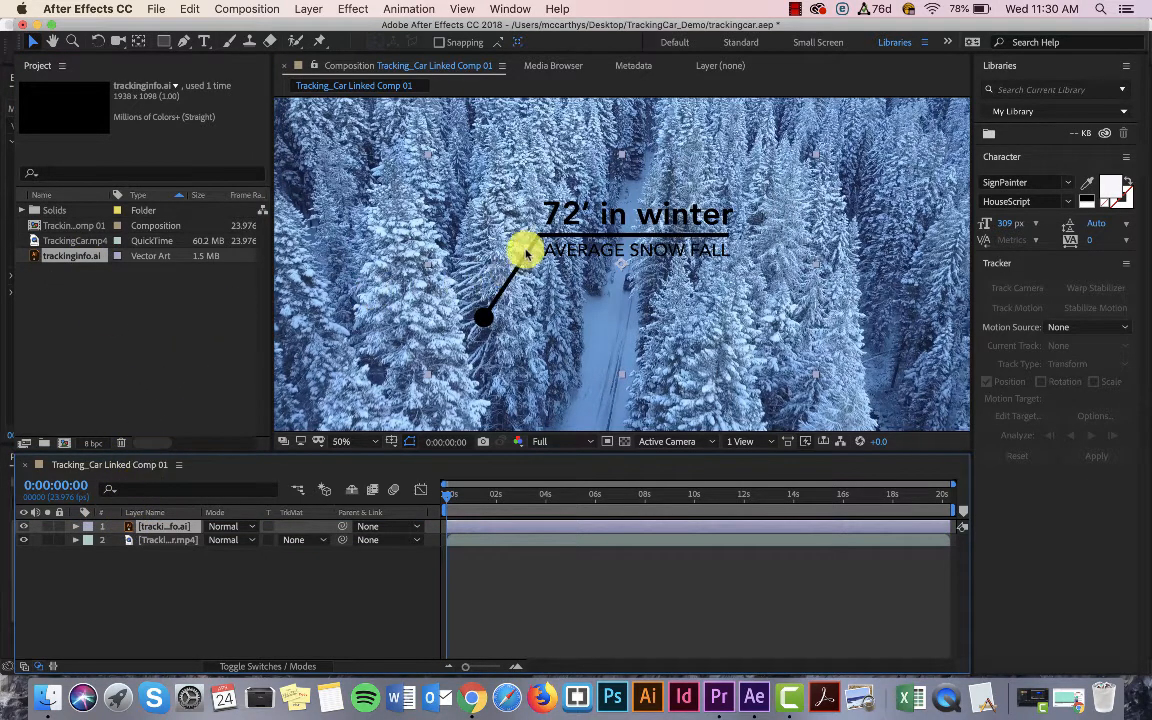
Scale down the trackinginfo.ai snowfall callout and position it over the trees just right of the road, near the car.
left_click_drag(561, 240, 748, 246)
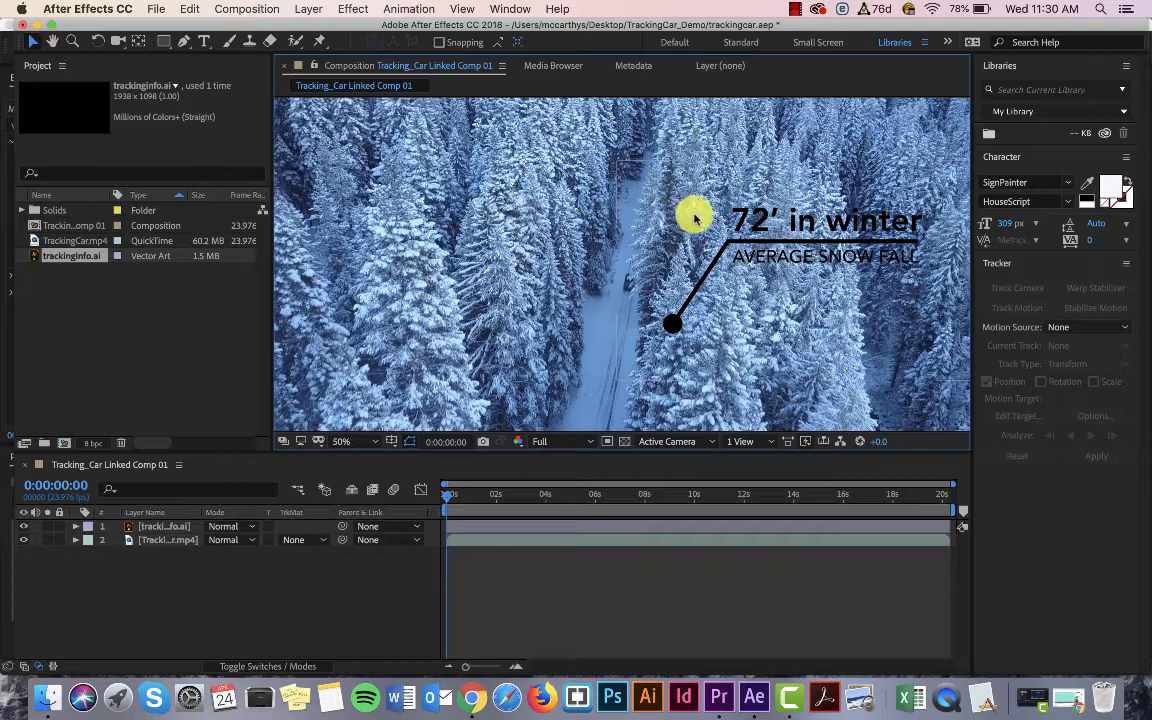
left_click_drag(617, 382, 637, 349)
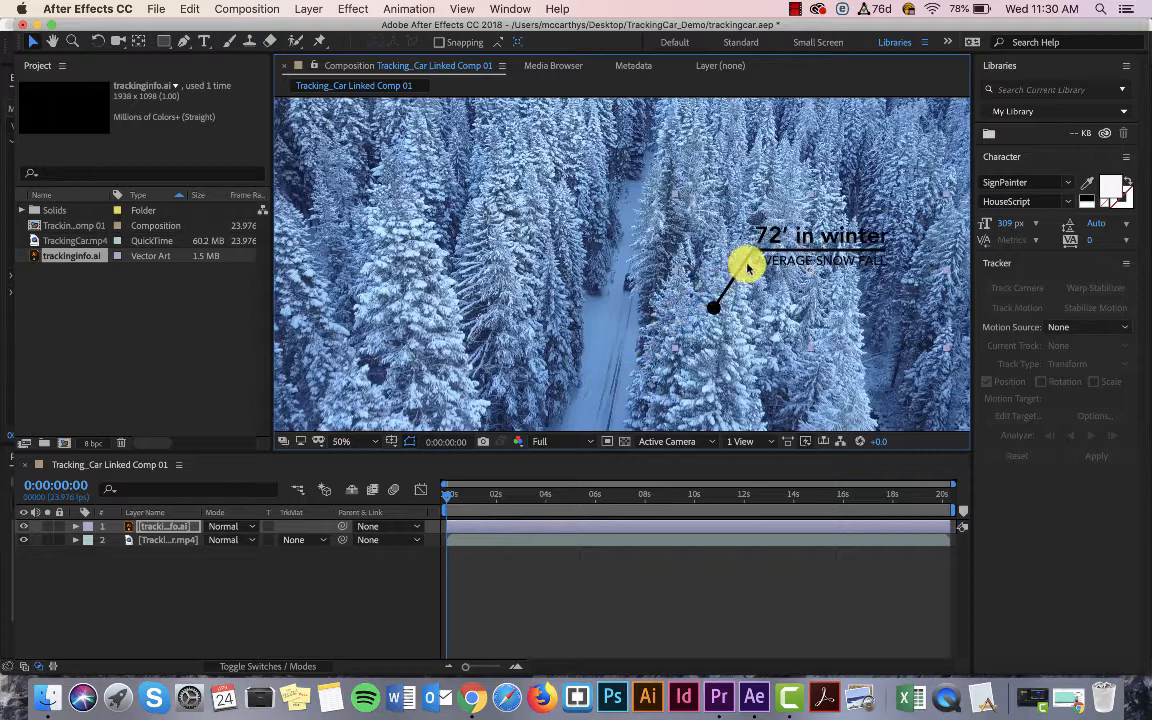
left_click_drag(754, 263, 728, 283)
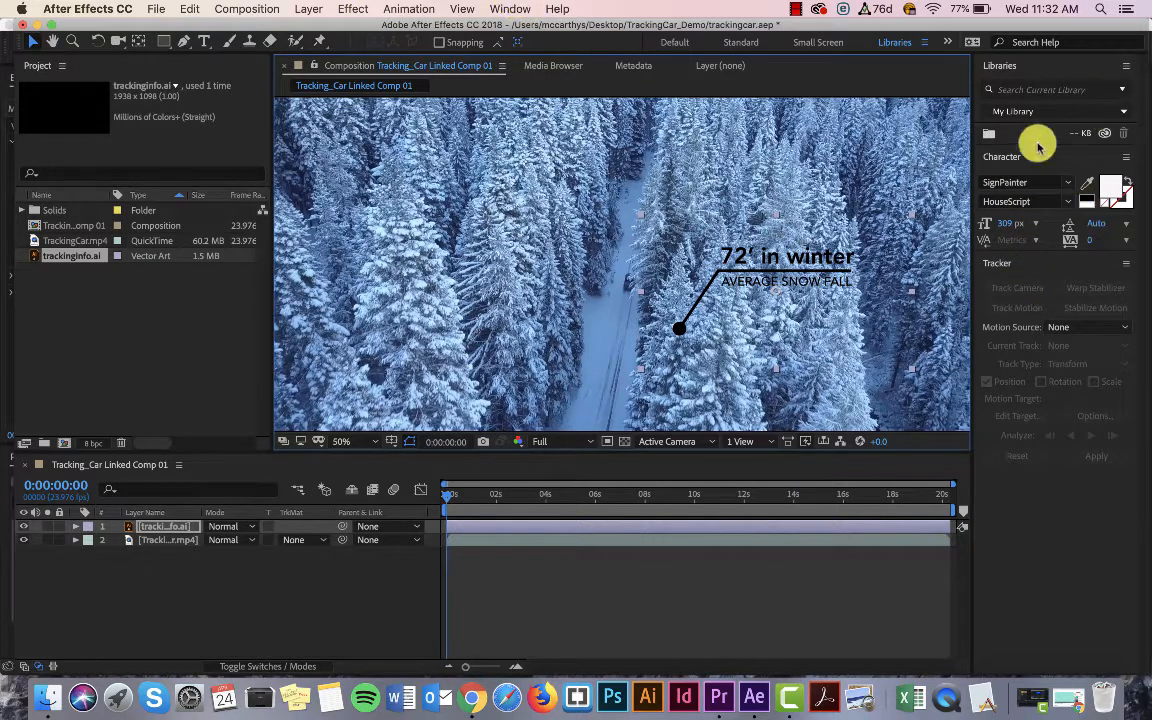
Open the TrackingCar.mp4 layer in its own Layer viewer and set the current time to 0:00:01:19.
left_click(510, 9)
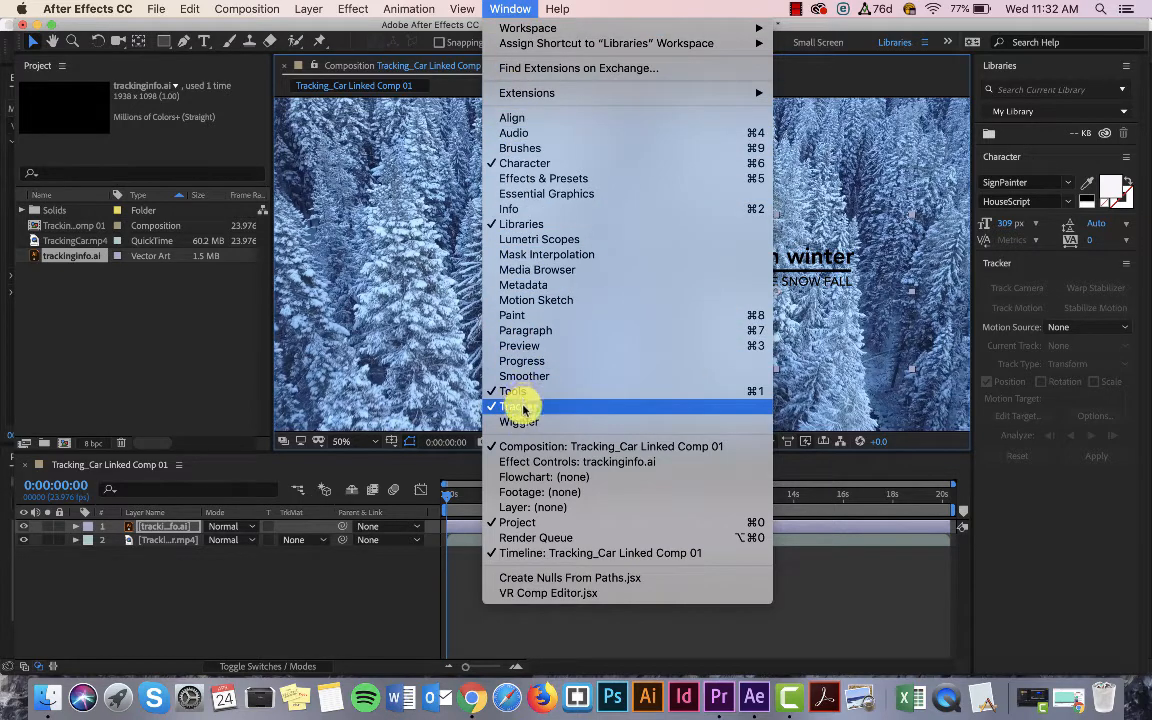
left_click(1008, 527)
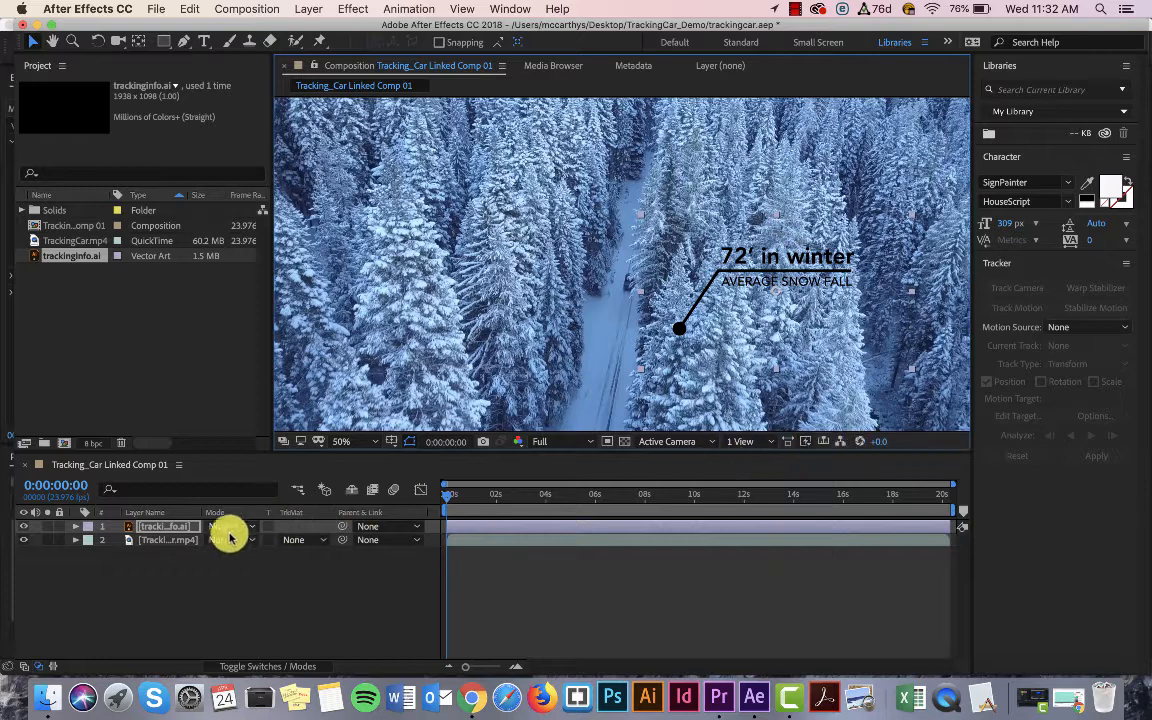
double_click(156, 540)
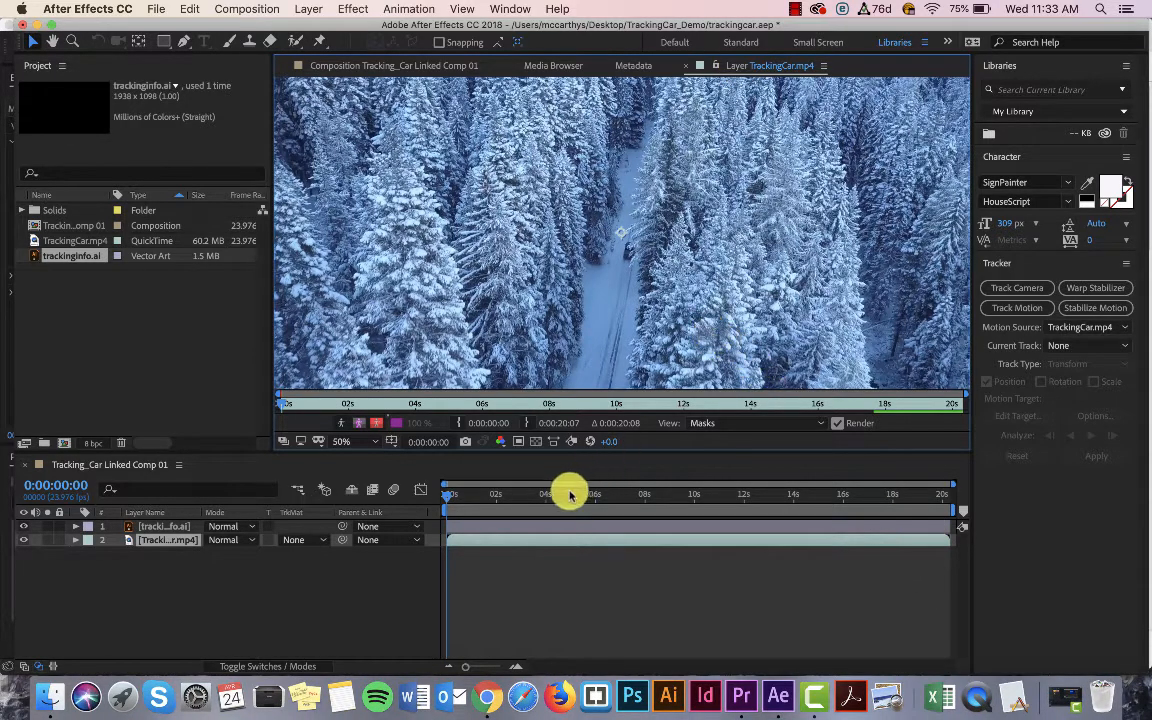
left_click_drag(447, 496, 479, 501)
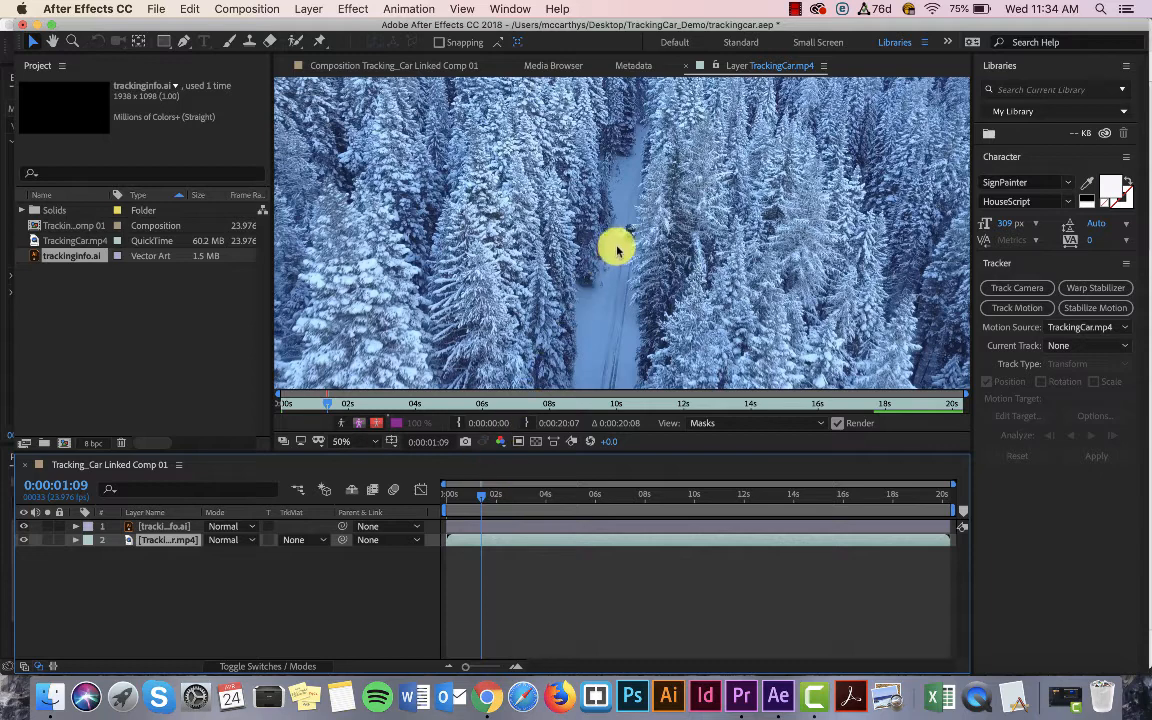
left_click_drag(482, 496, 491, 495)
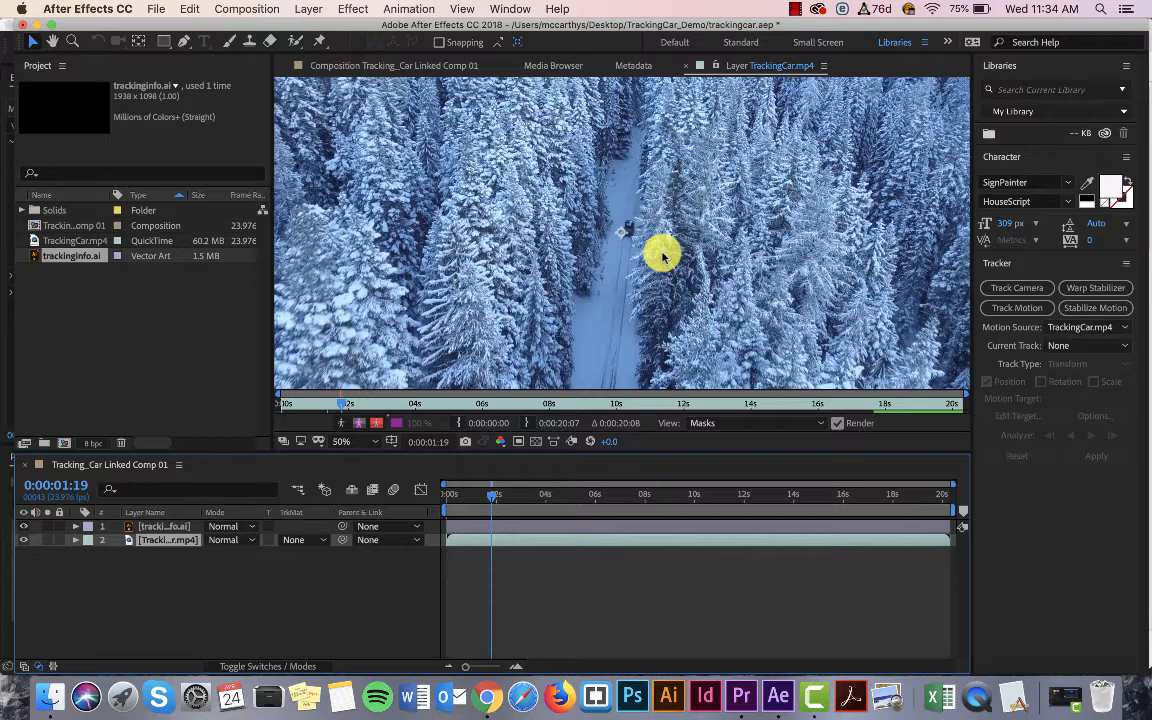
Start a Track Motion tracker on TrackingCar.mp4 and, at 200% magnification, place Track Point 1 over the car.
left_click(1007, 314)
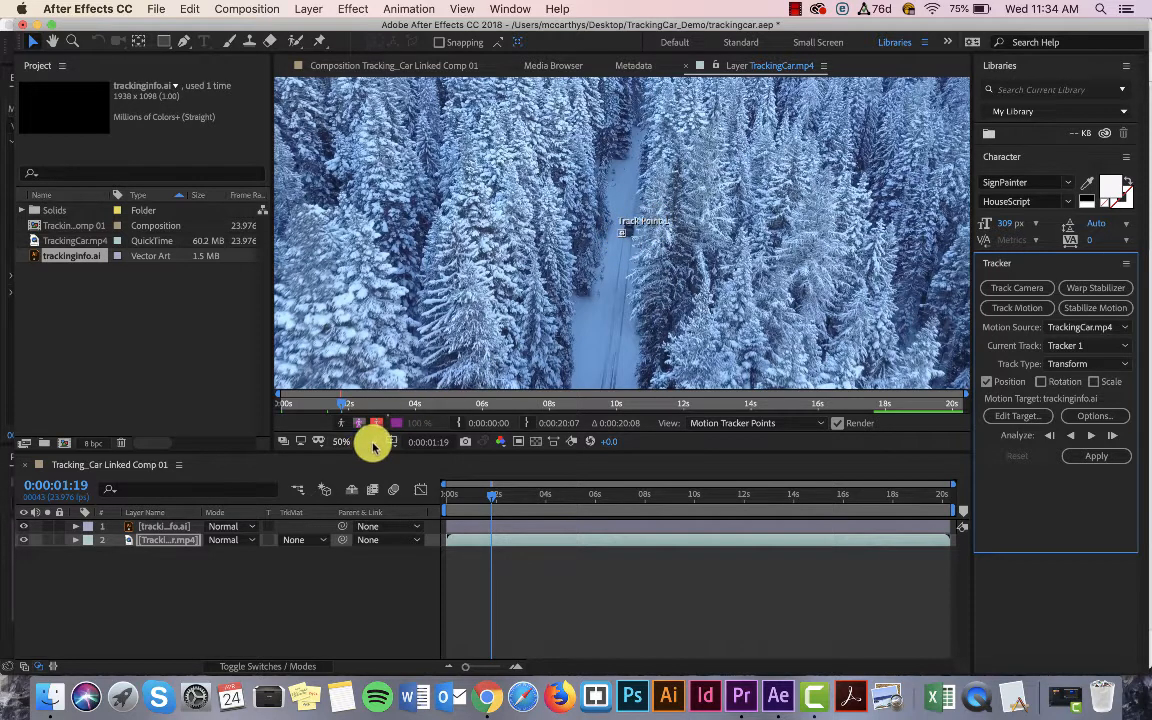
left_click(373, 445)
left_click(386, 329)
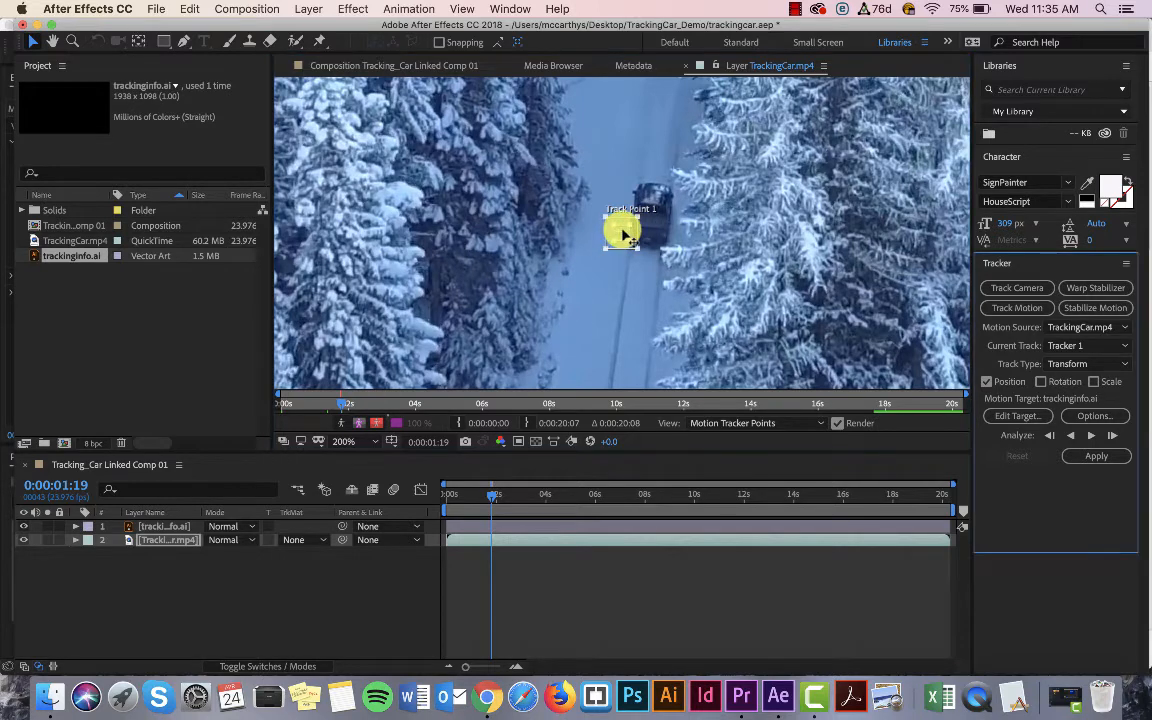
left_click_drag(621, 236, 648, 220)
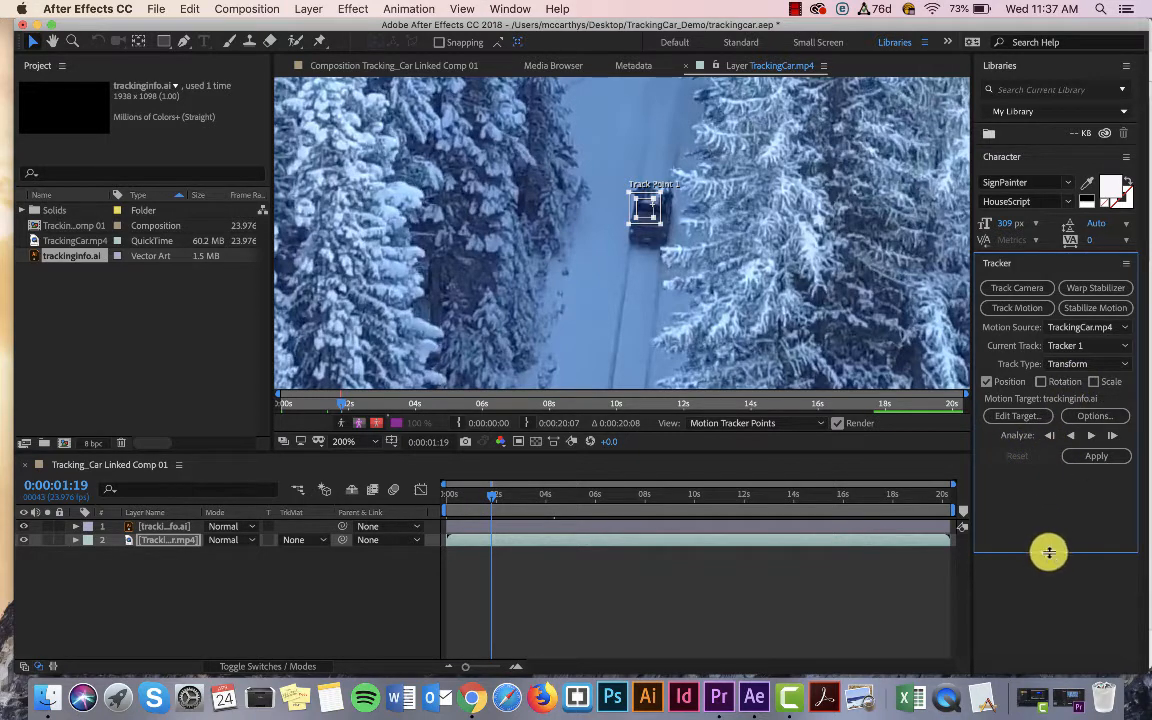
Analyze the car's motion backward from 0:00:01:19 to the start of the clip.
left_click_drag(1046, 552, 1010, 372)
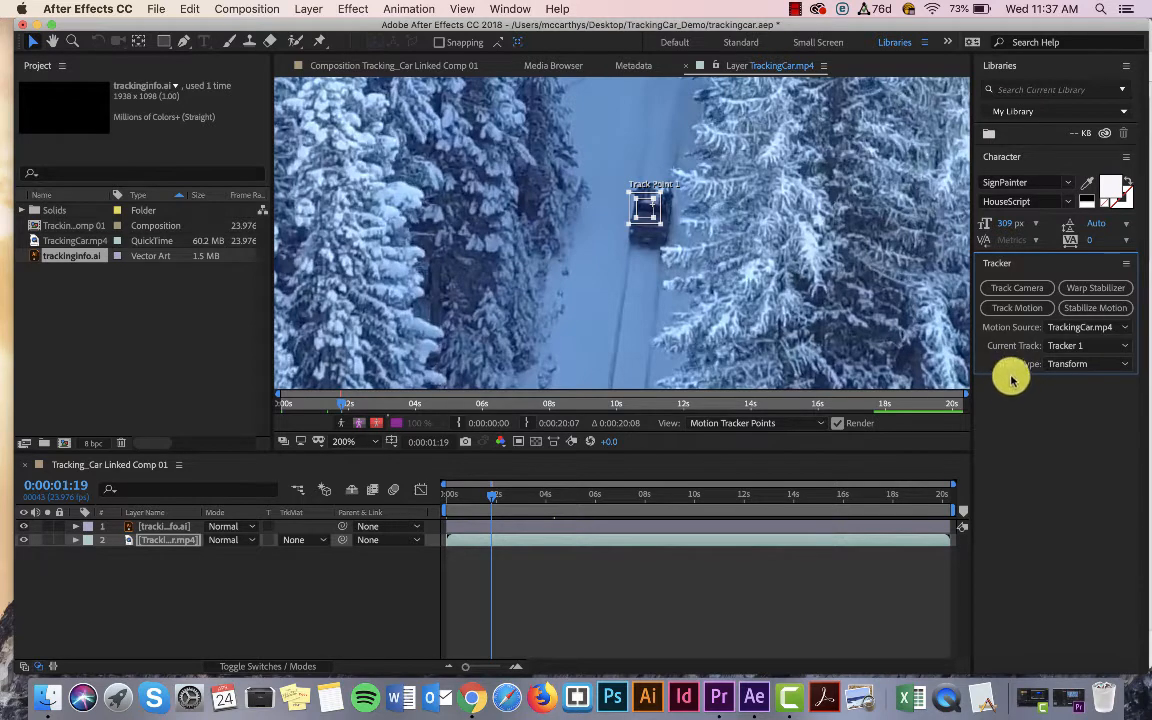
left_click_drag(1013, 373, 1020, 503)
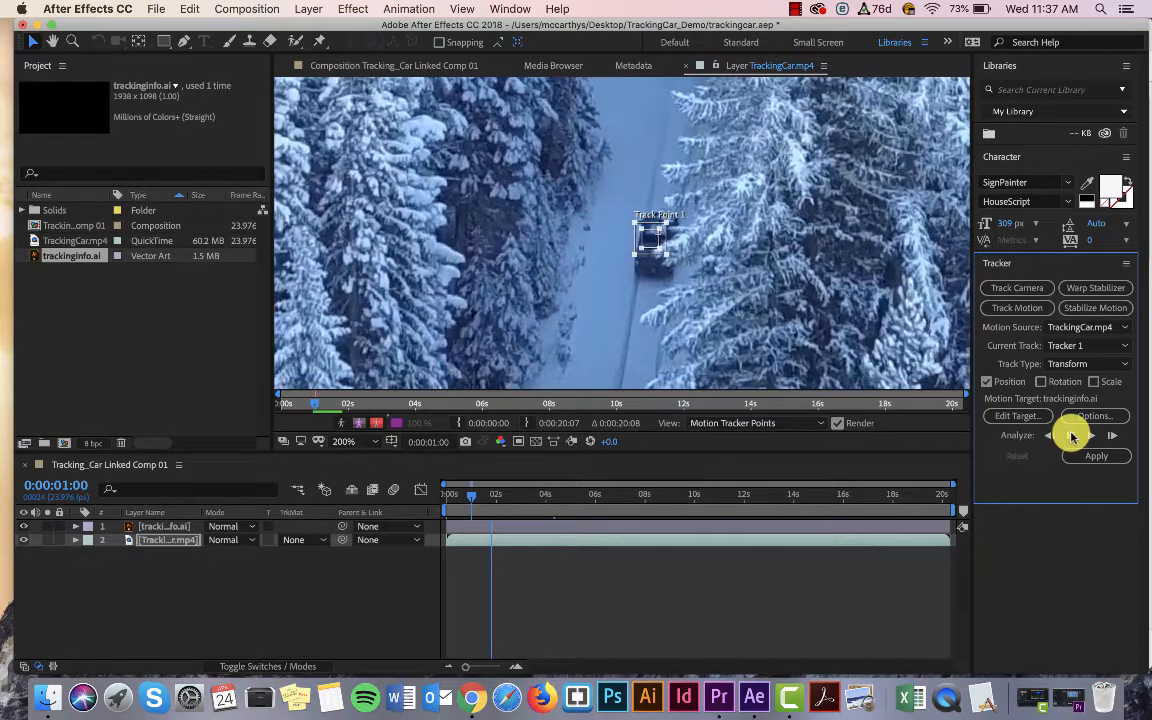
left_click(1071, 436)
left_click(1071, 436)
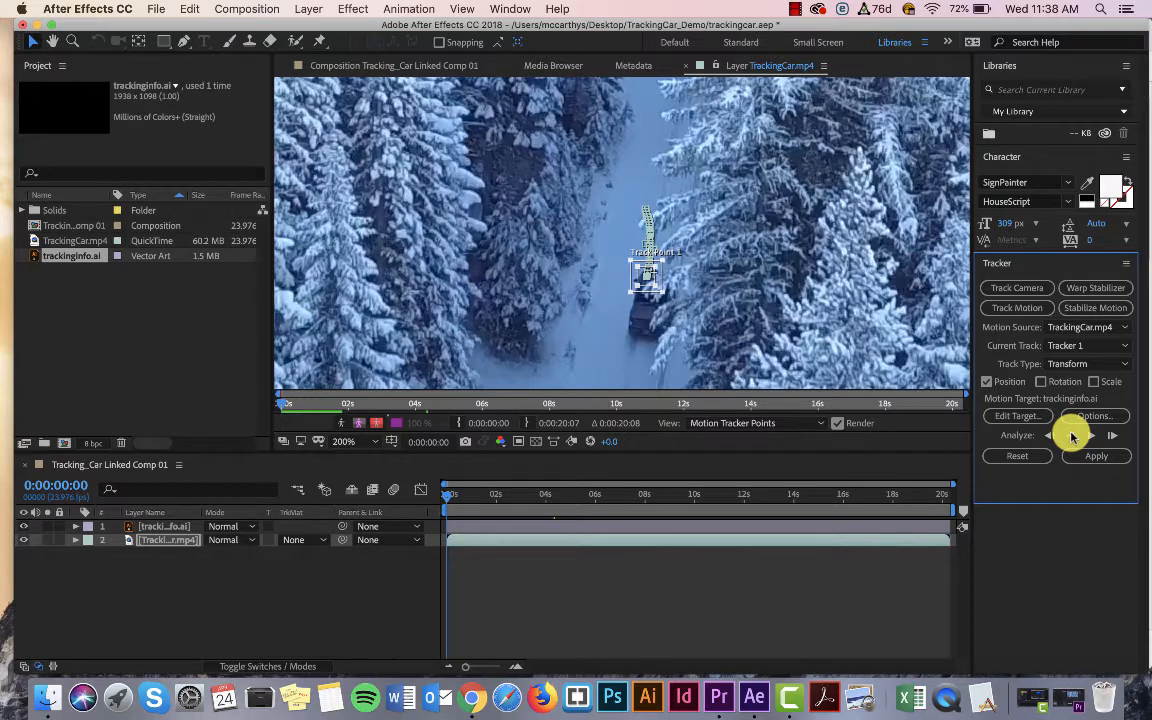
Reveal the Track Point 1 keyframes on the TrackingCar.mp4 layer and magnify the timeline around them.
left_click(165, 543)
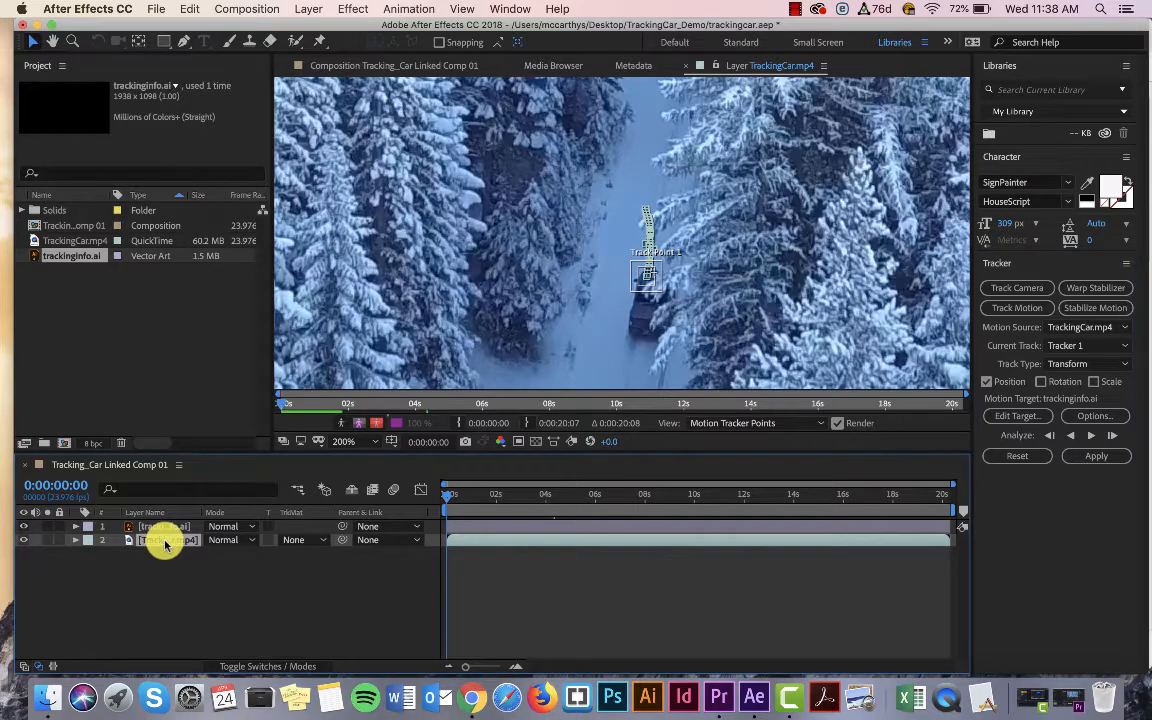
key("u")
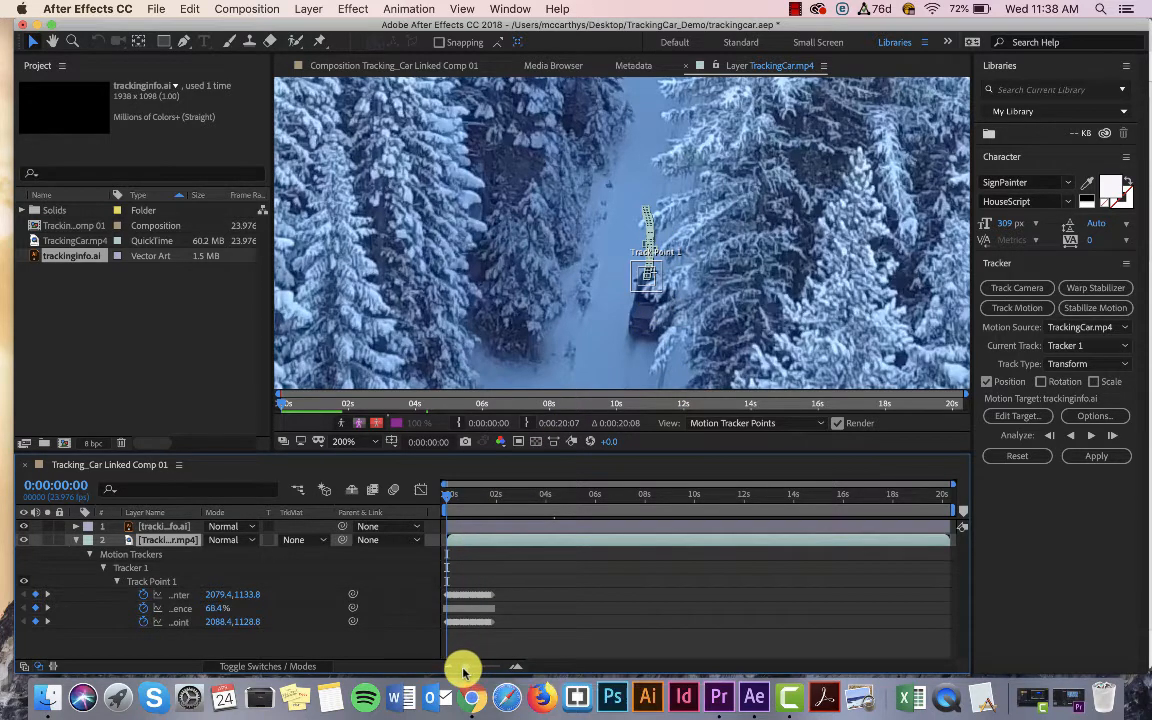
left_click_drag(464, 668, 488, 668)
Set the current time to 0:00:01:20, just past the last tracked keyframe, and analyze the motion forward to about 0:00:04:03.
left_click_drag(447, 495, 655, 546)
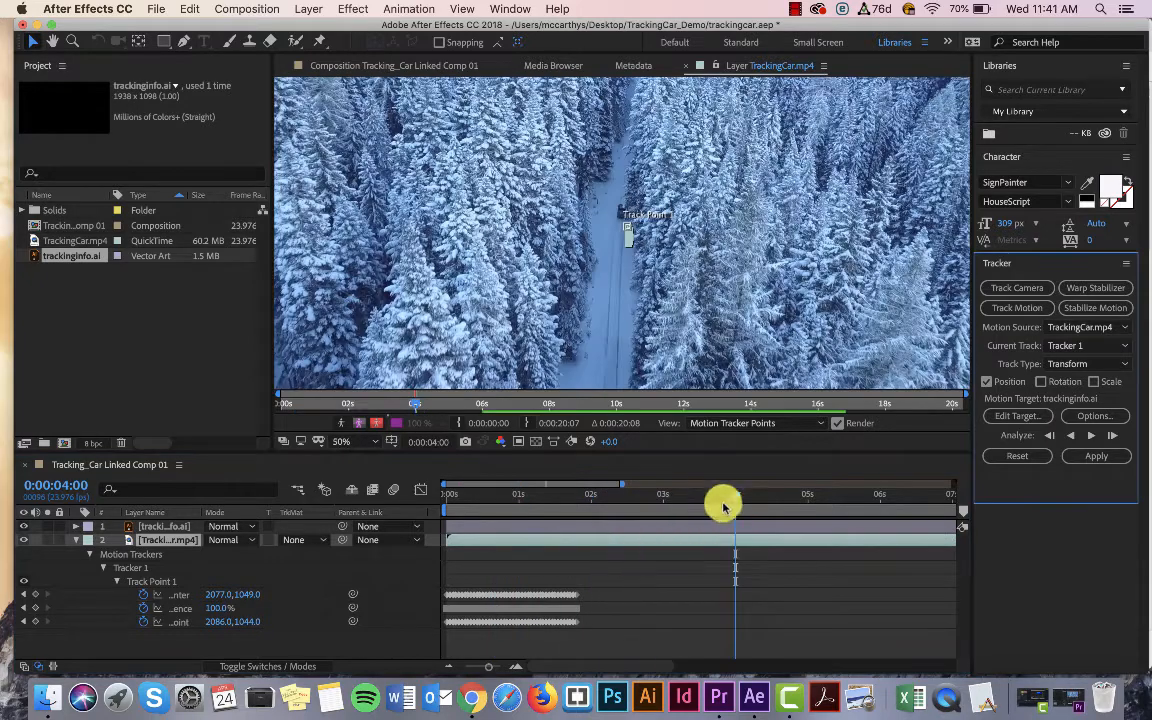
left_click_drag(733, 496, 458, 540)
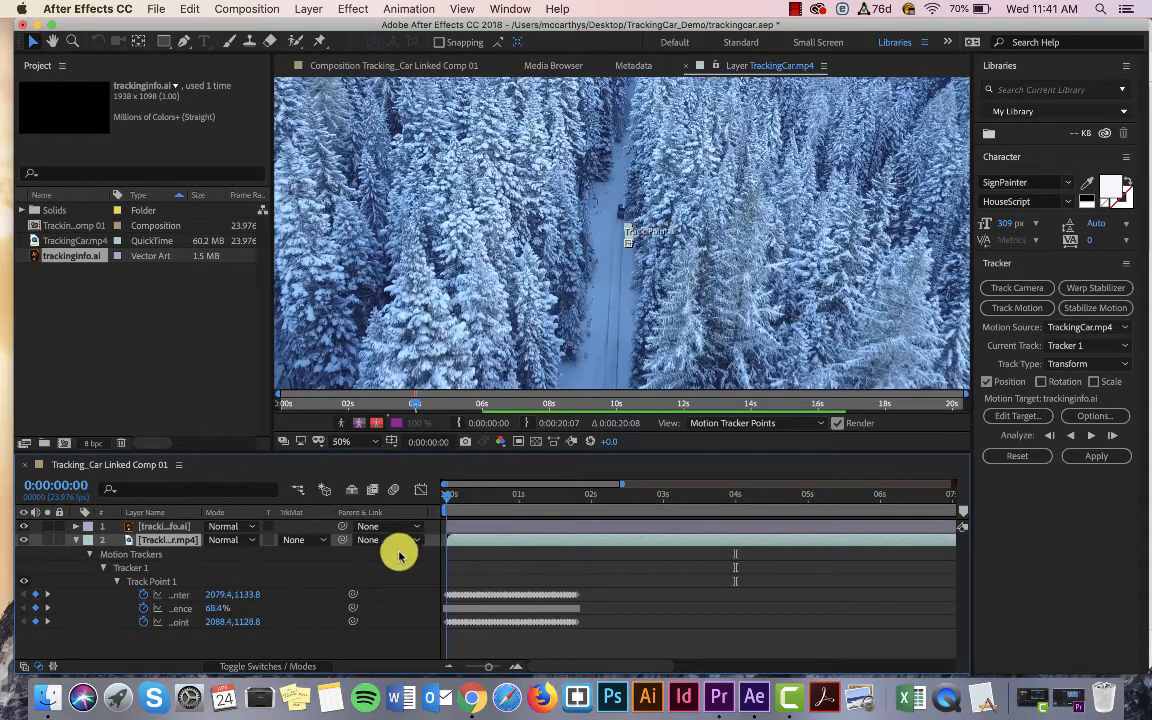
left_click_drag(520, 495, 580, 497)
left_click_drag(489, 668, 496, 666)
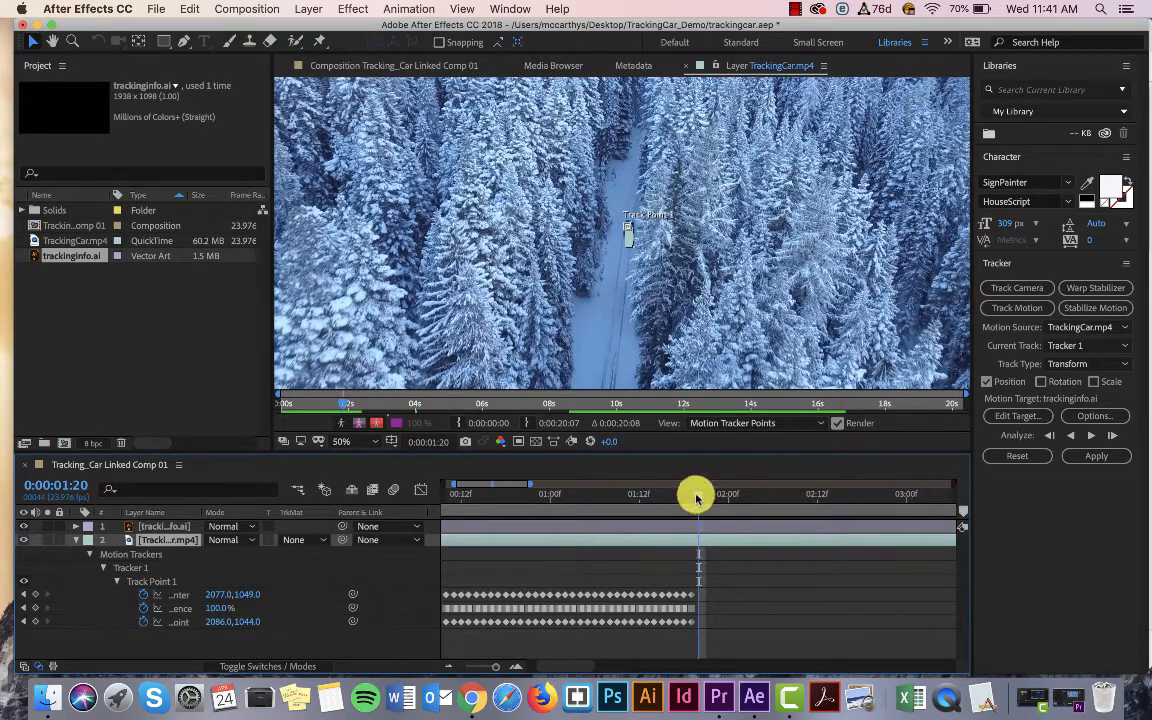
left_click_drag(497, 668, 489, 668)
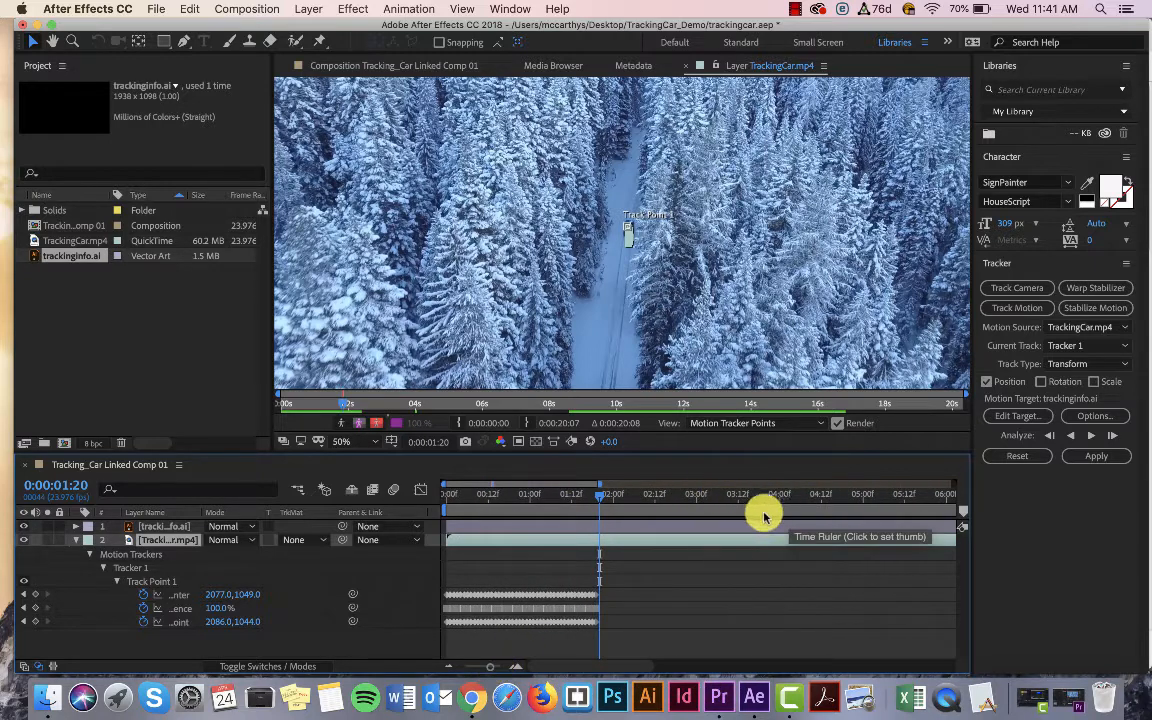
left_click(1092, 437)
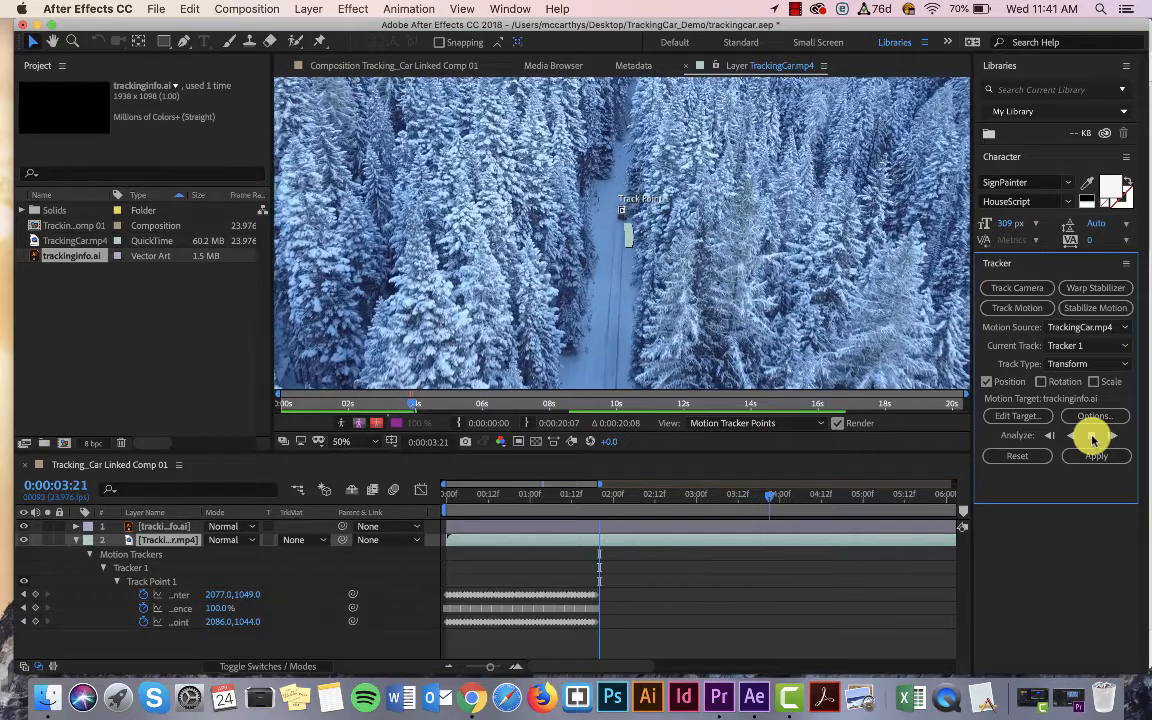
left_click(1093, 437)
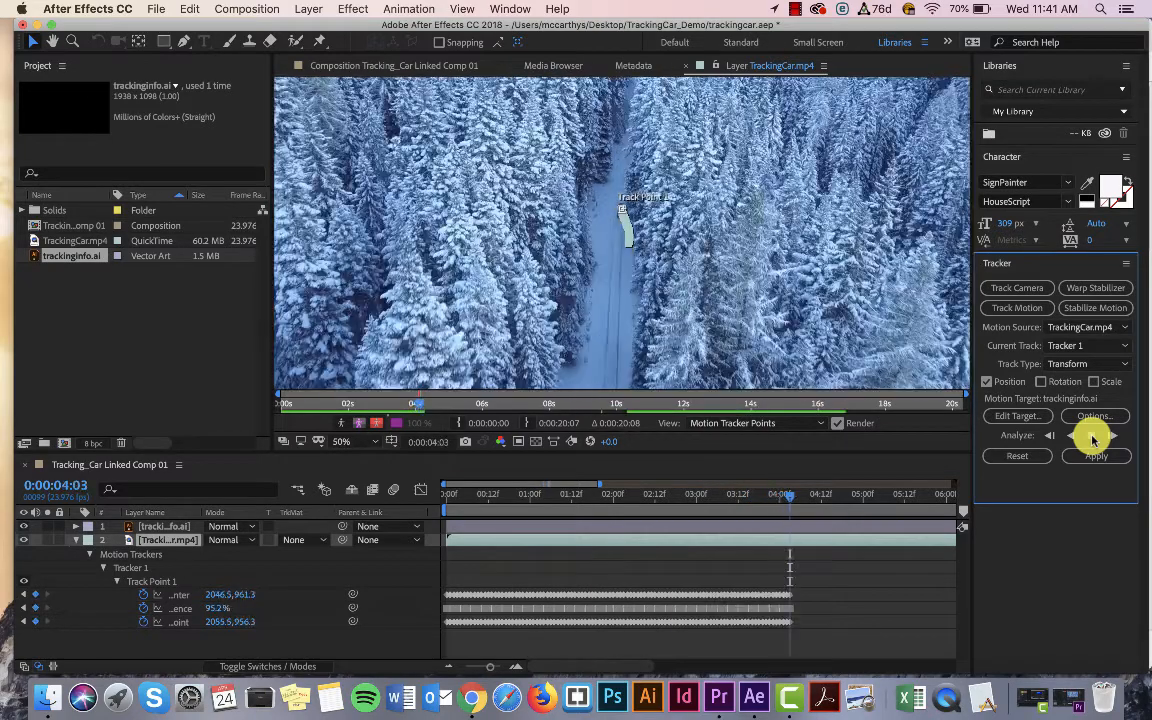
Return the current time to 0:00:00:00 and add a null object layer to the composition.
left_click(772, 506)
left_click_drag(769, 501, 437, 532)
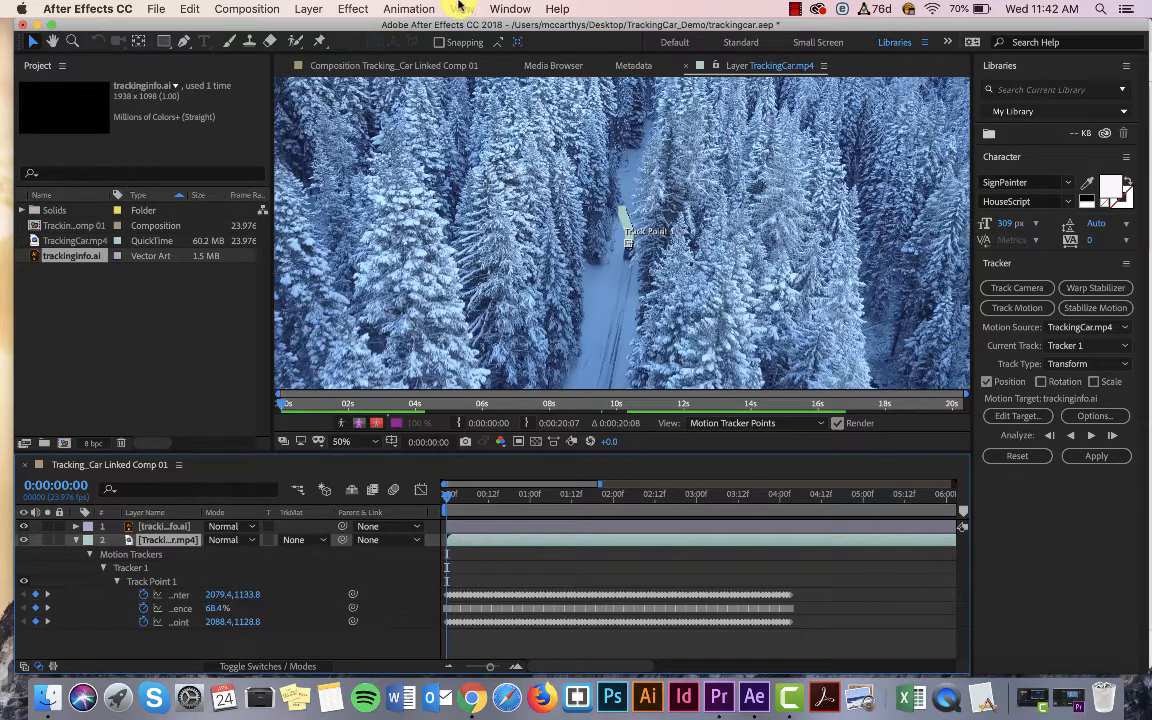
left_click(304, 8)
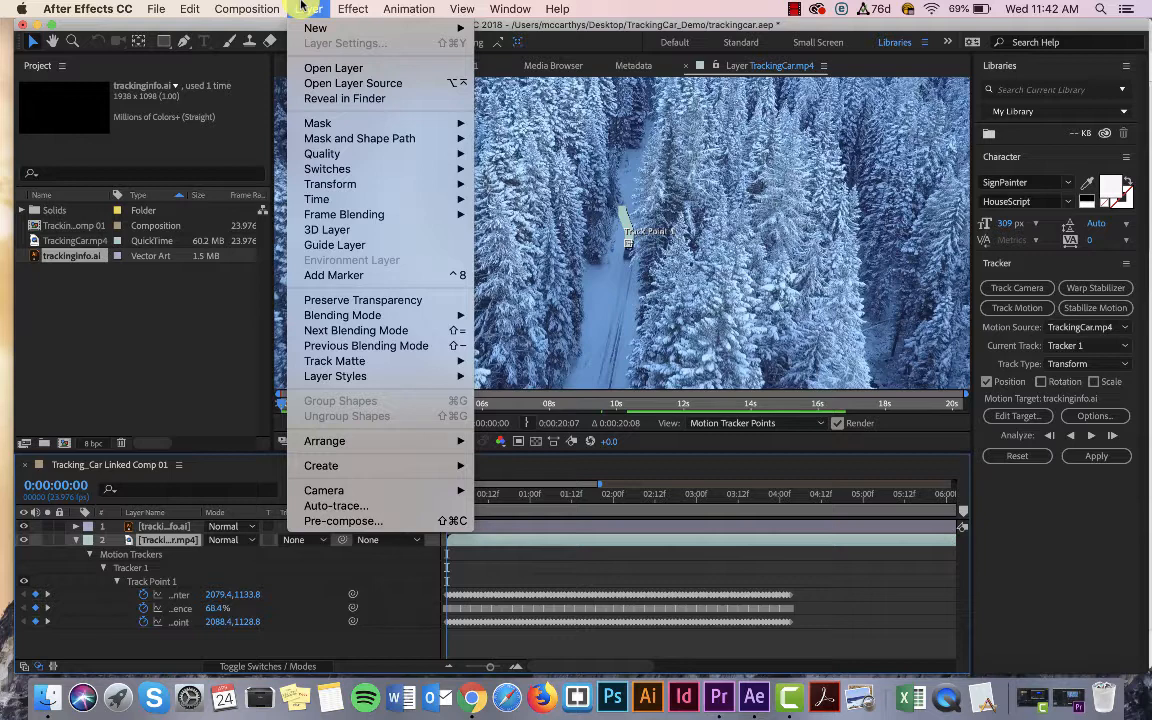
mouse_move(310, 30)
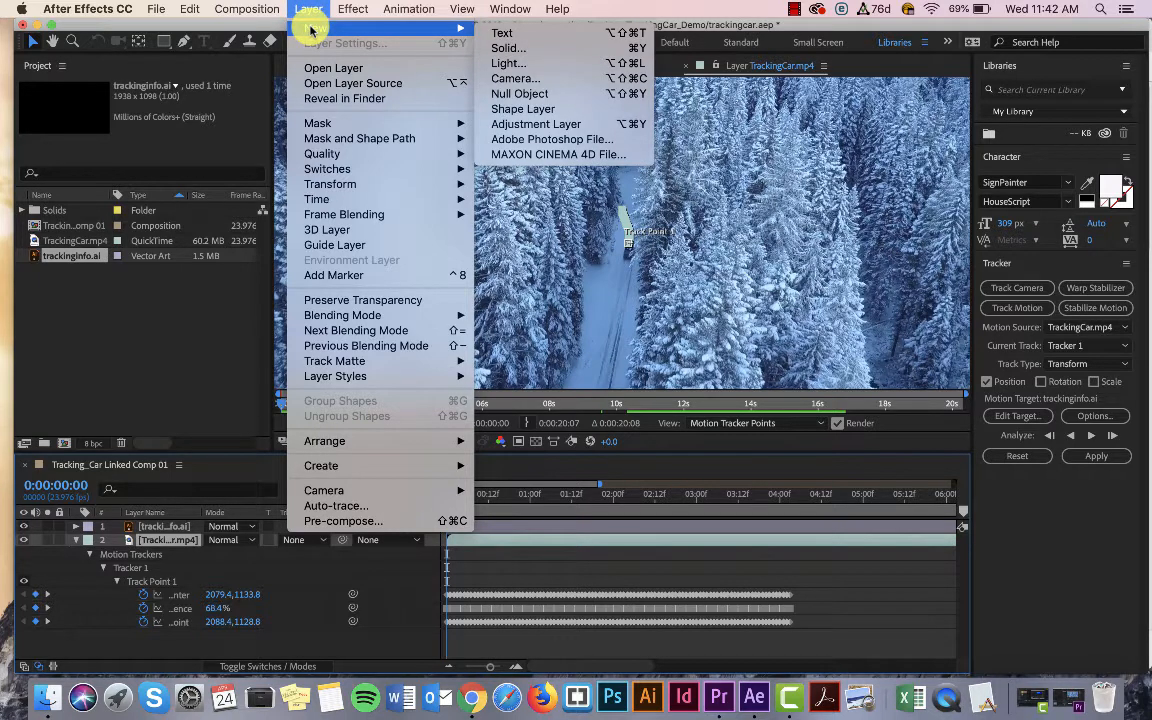
left_click(518, 95)
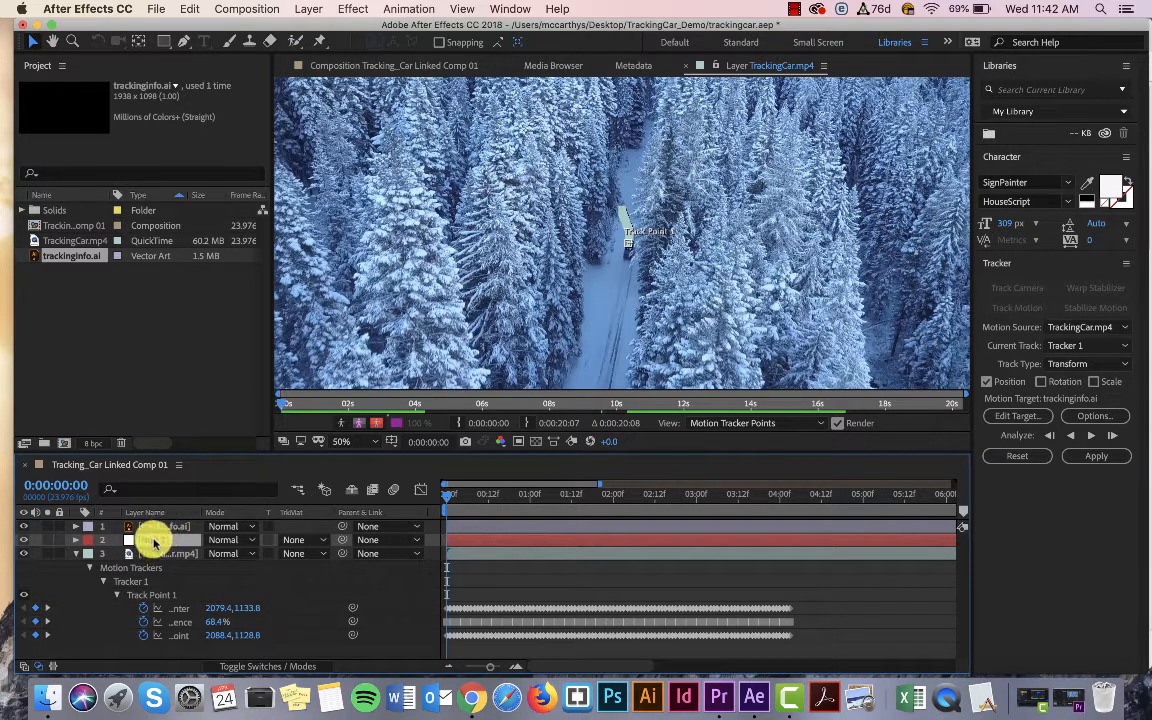
Rename the null object layer as parent and collapse the TrackingCar.mp4 layer's tracking properties.
right_click(155, 543)
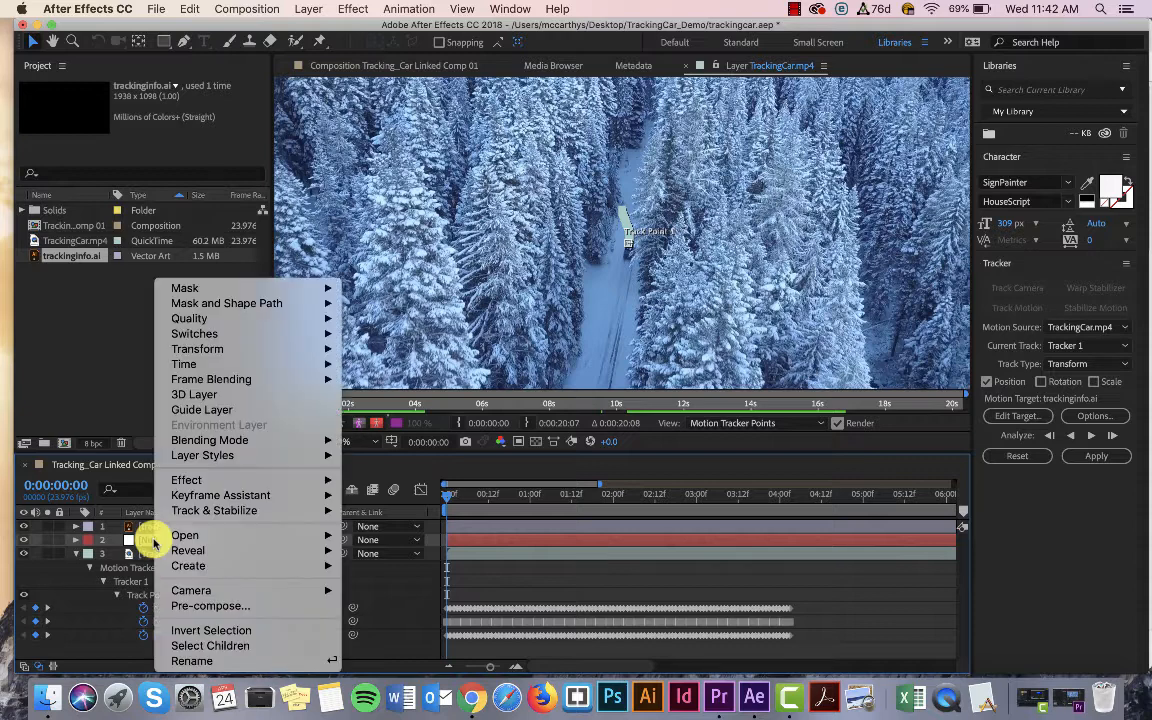
left_click(197, 666)
key("Return")
type("parent")
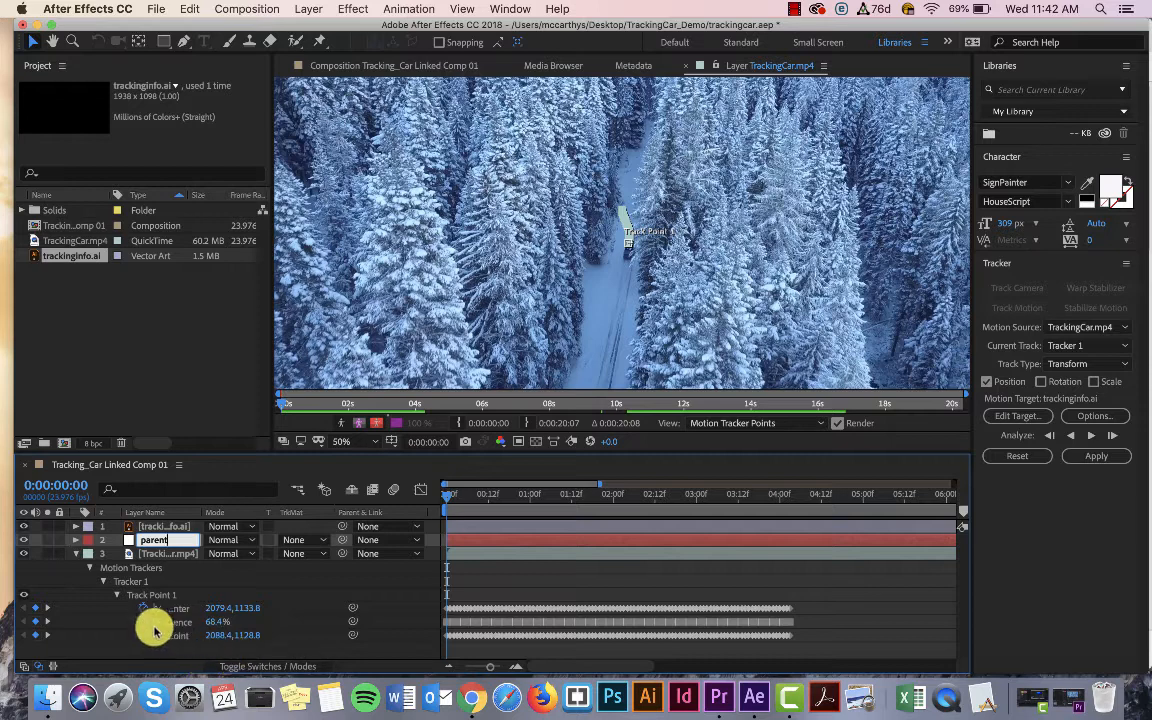
left_click(74, 585)
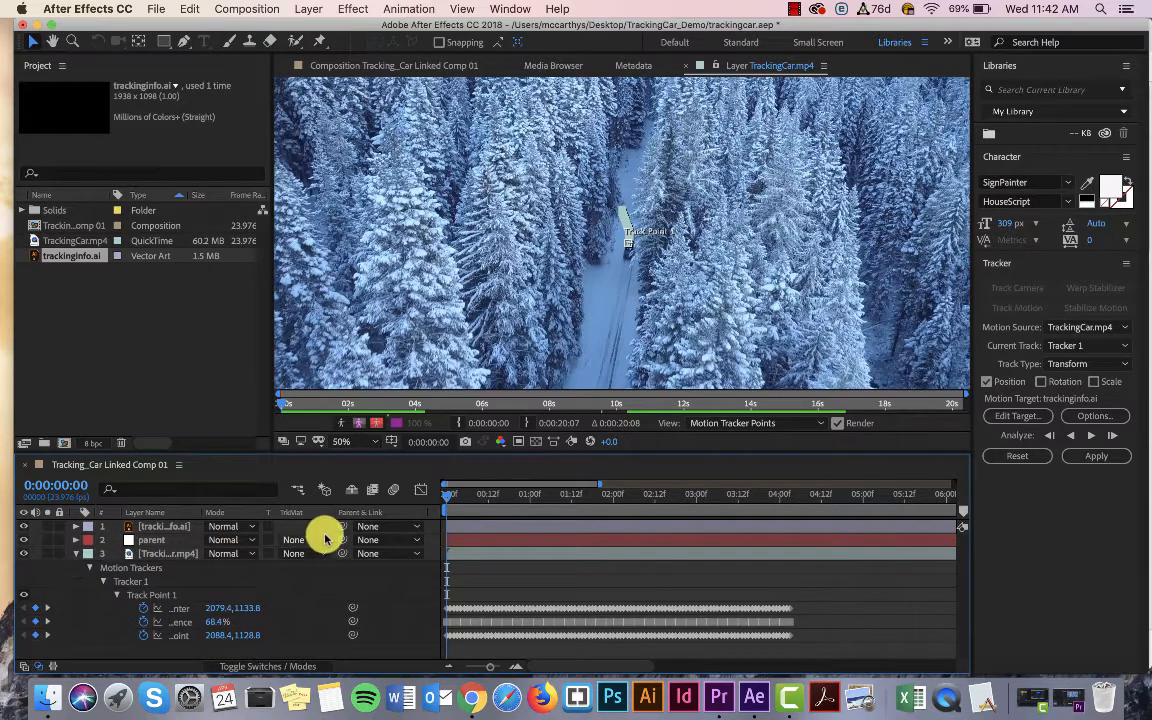
left_click(76, 553)
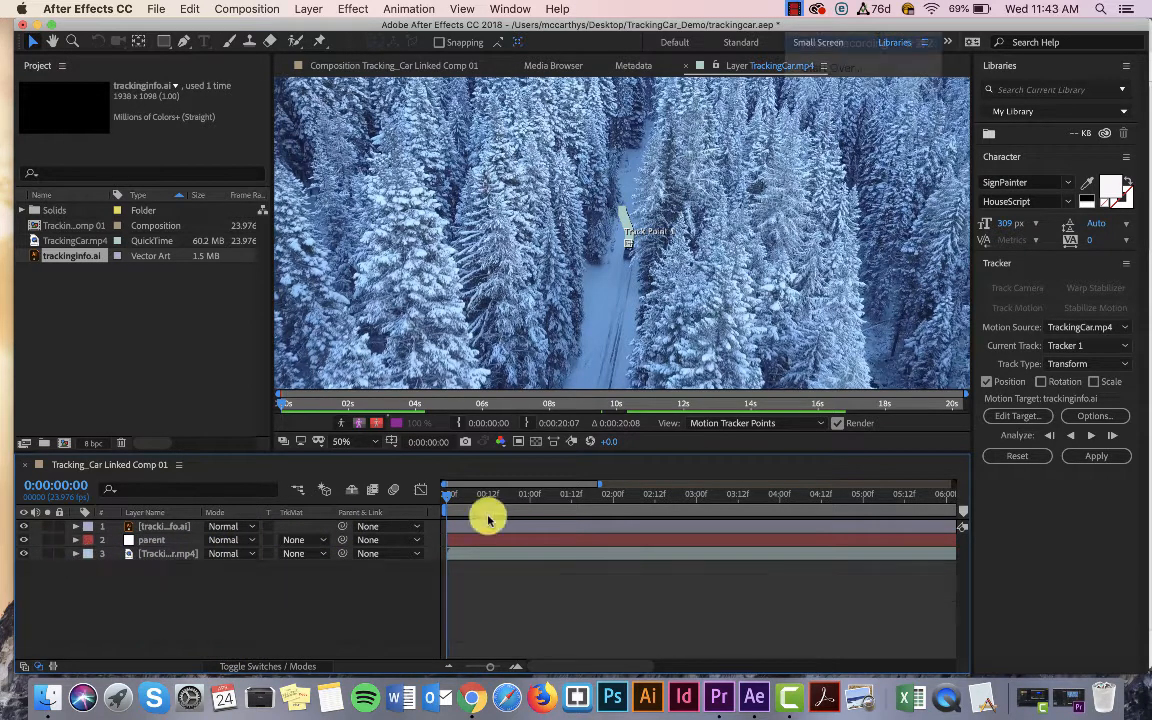
Set the motion target of TrackingCar.mp4's tracker to the parent layer and apply the tracked motion in X and Y.
left_click(172, 555)
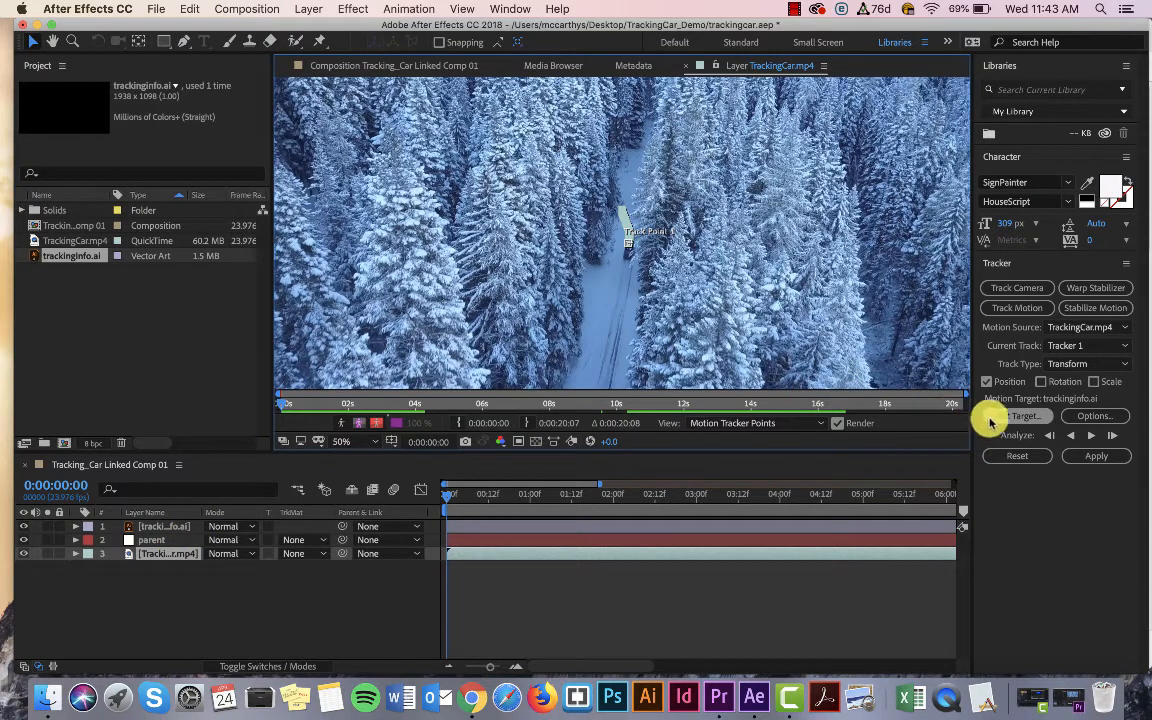
left_click(1016, 416)
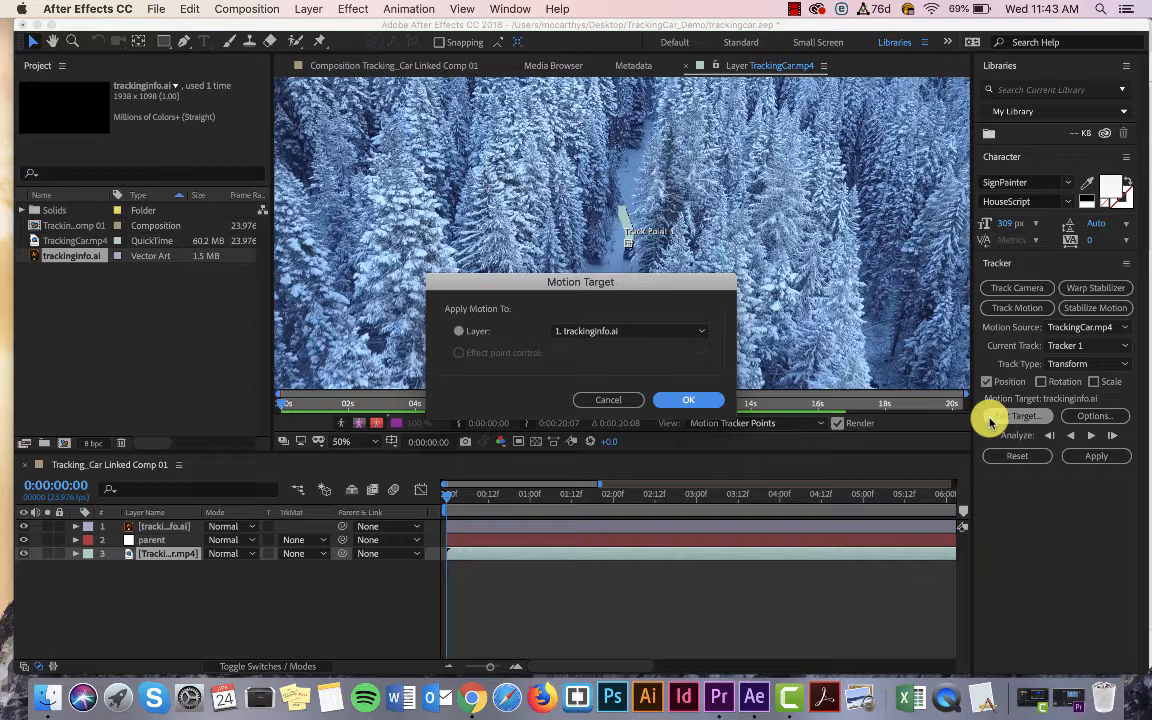
left_click(688, 331)
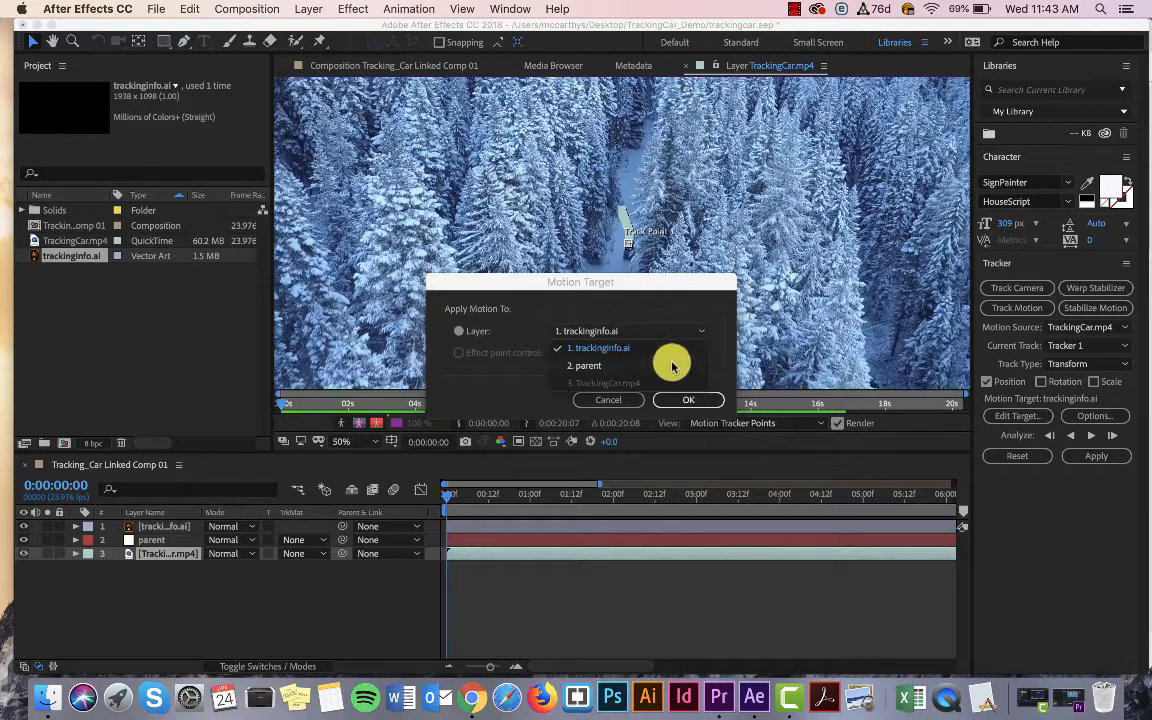
left_click(672, 366)
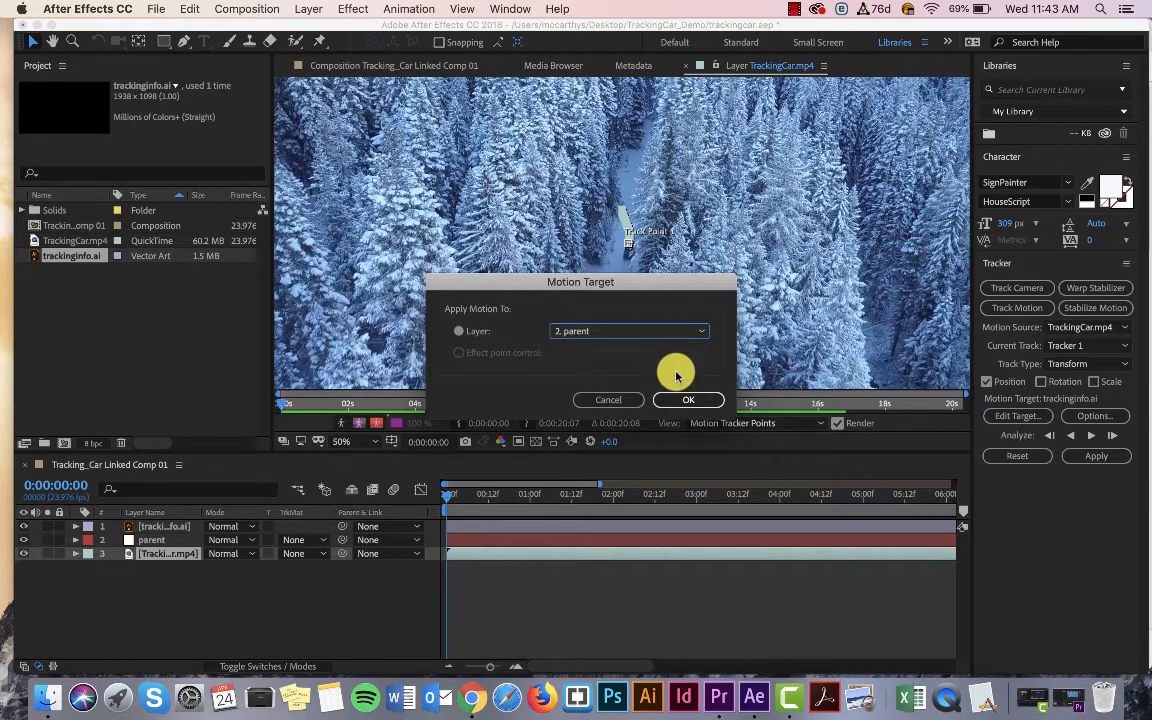
left_click(690, 401)
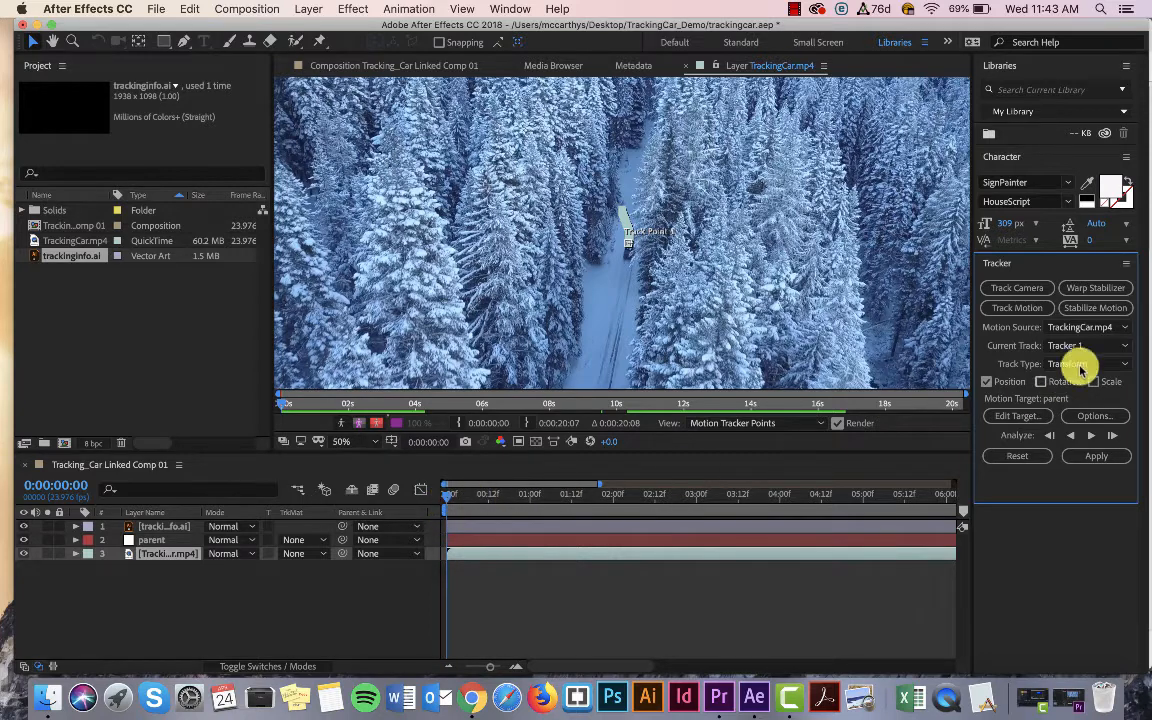
left_click(1097, 457)
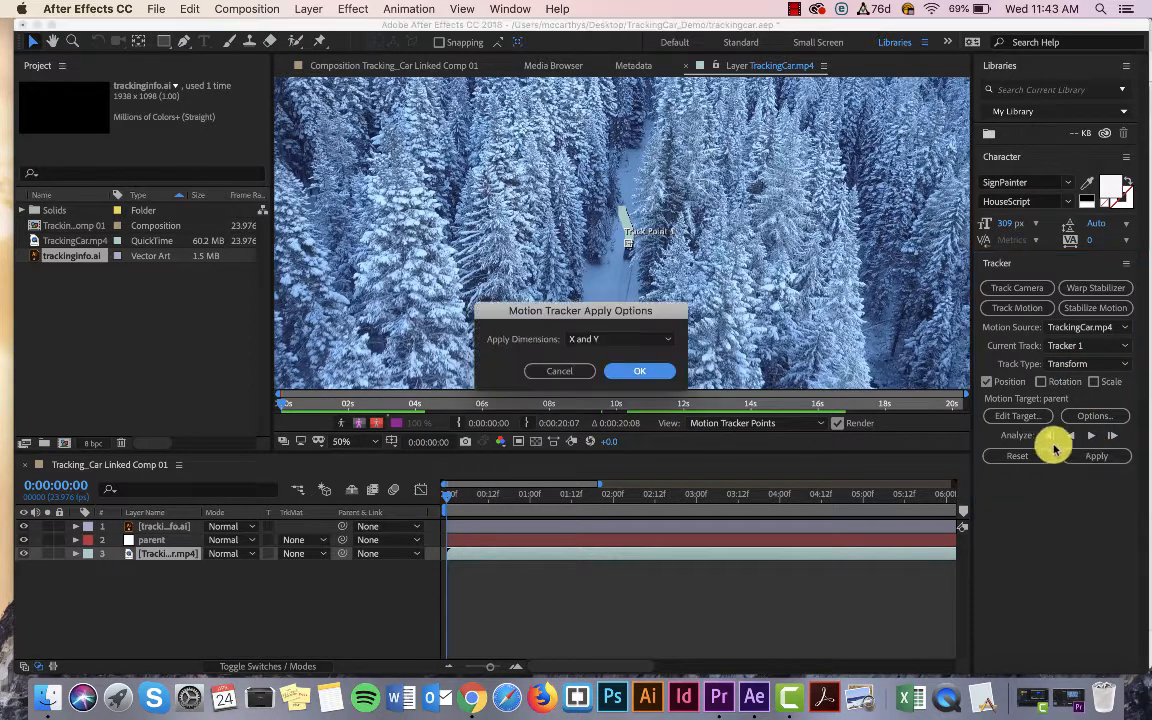
left_click(627, 371)
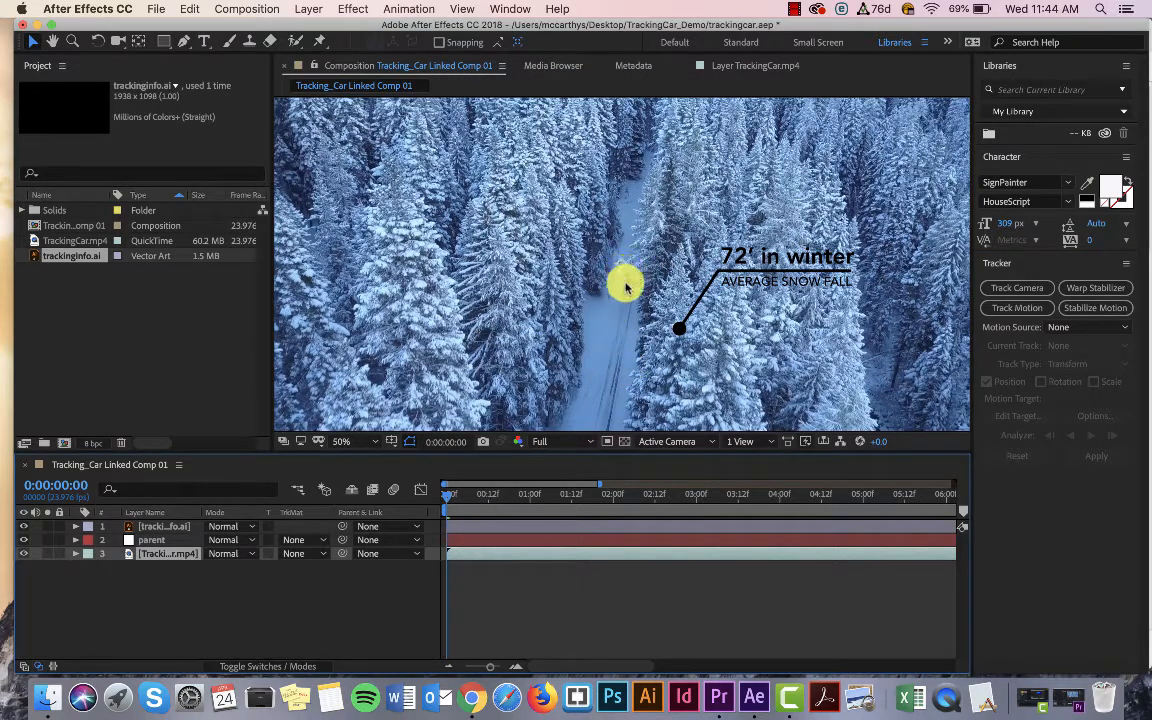
Magnify the composition to 100% and scrub from the start to check how the null follows the car.
left_click(370, 443)
left_click(375, 318)
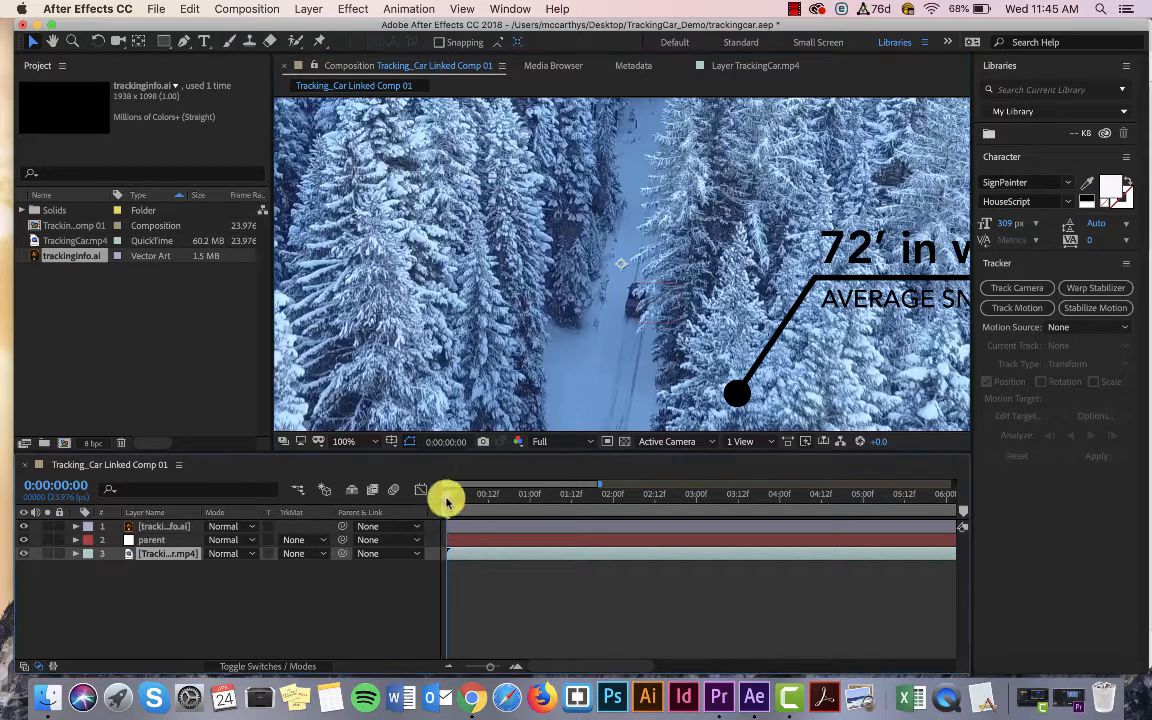
left_click_drag(447, 500, 442, 596)
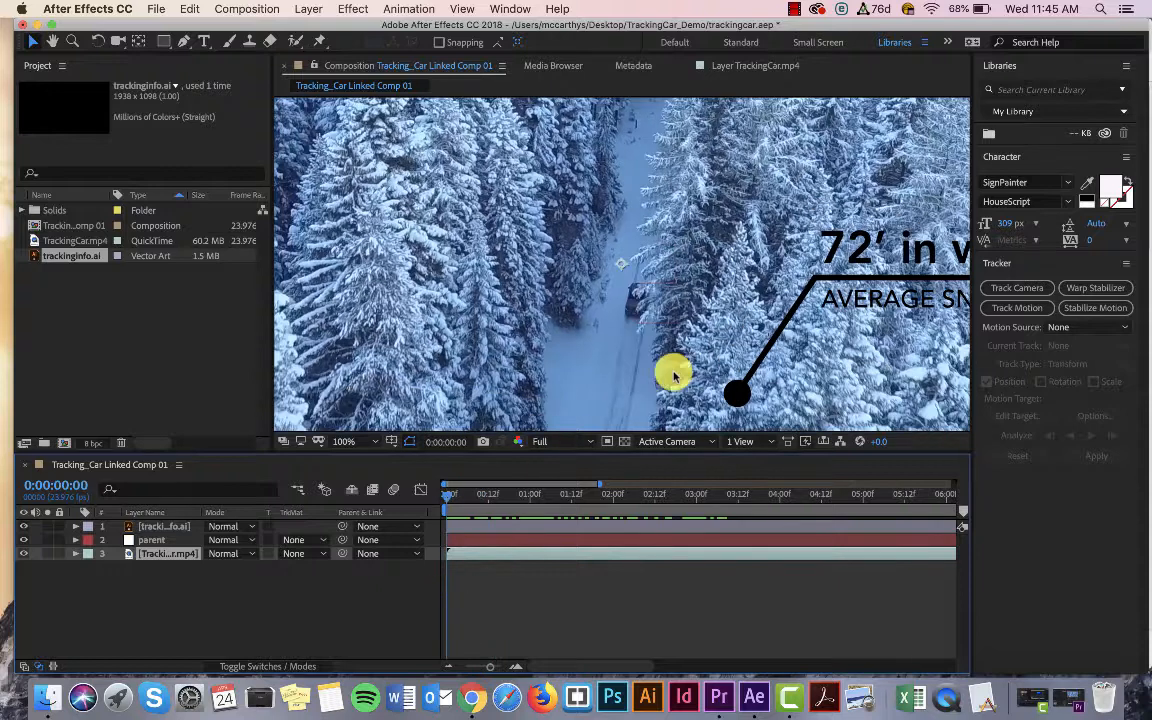
At 50% magnification, move the trackinginfo.ai callout so its dot sits beside the car, and link its layer to the parent null.
left_click(165, 526)
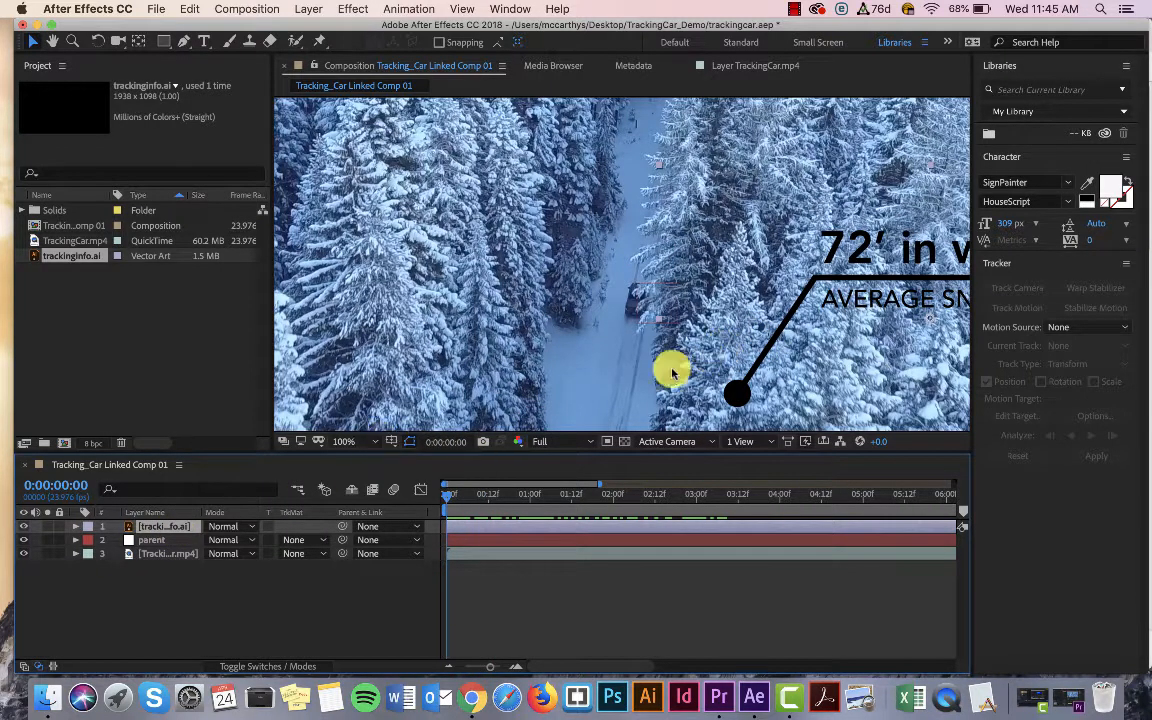
left_click(366, 441)
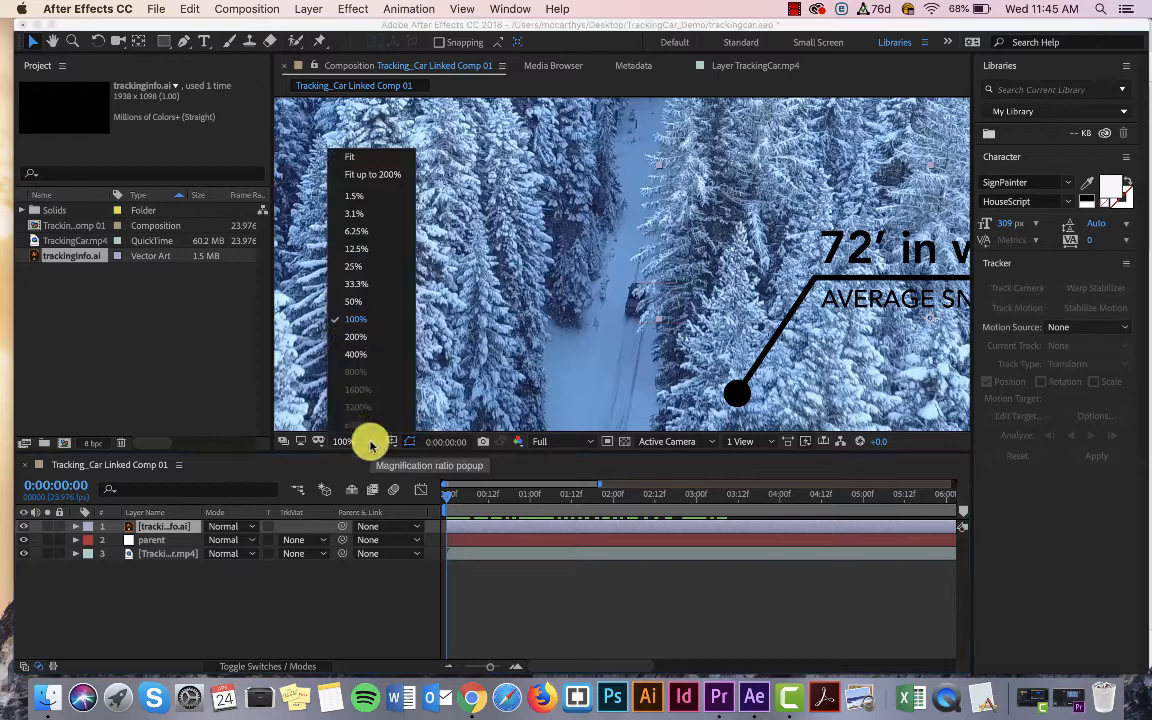
left_click(356, 301)
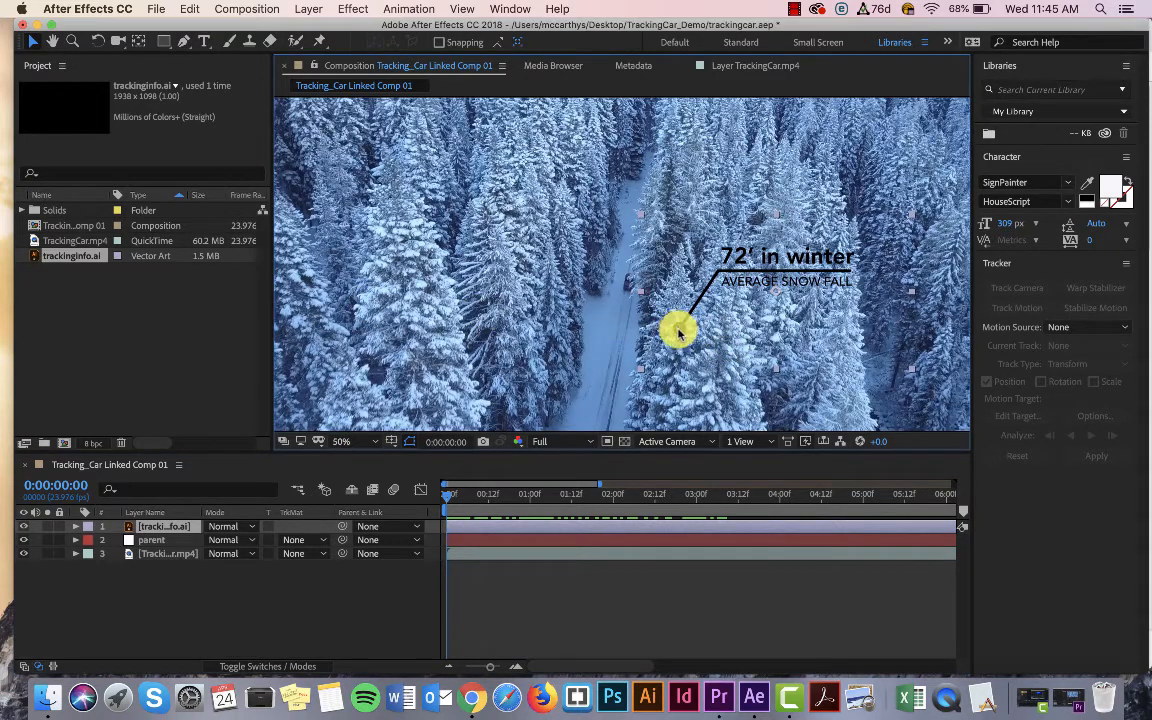
left_click_drag(678, 333, 635, 287)
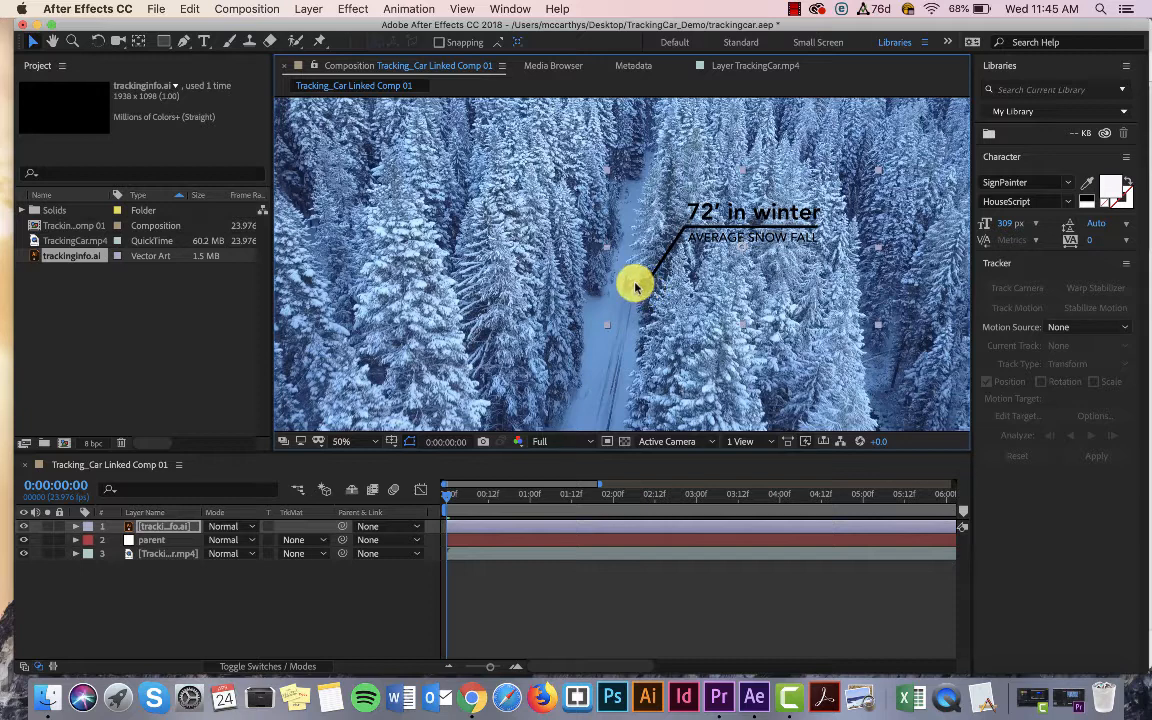
mouse_move(635, 287)
left_mouse_down()
mouse_move(630, 279)
mouse_move(650, 290)
mouse_move(634, 286)
left_mouse_up()
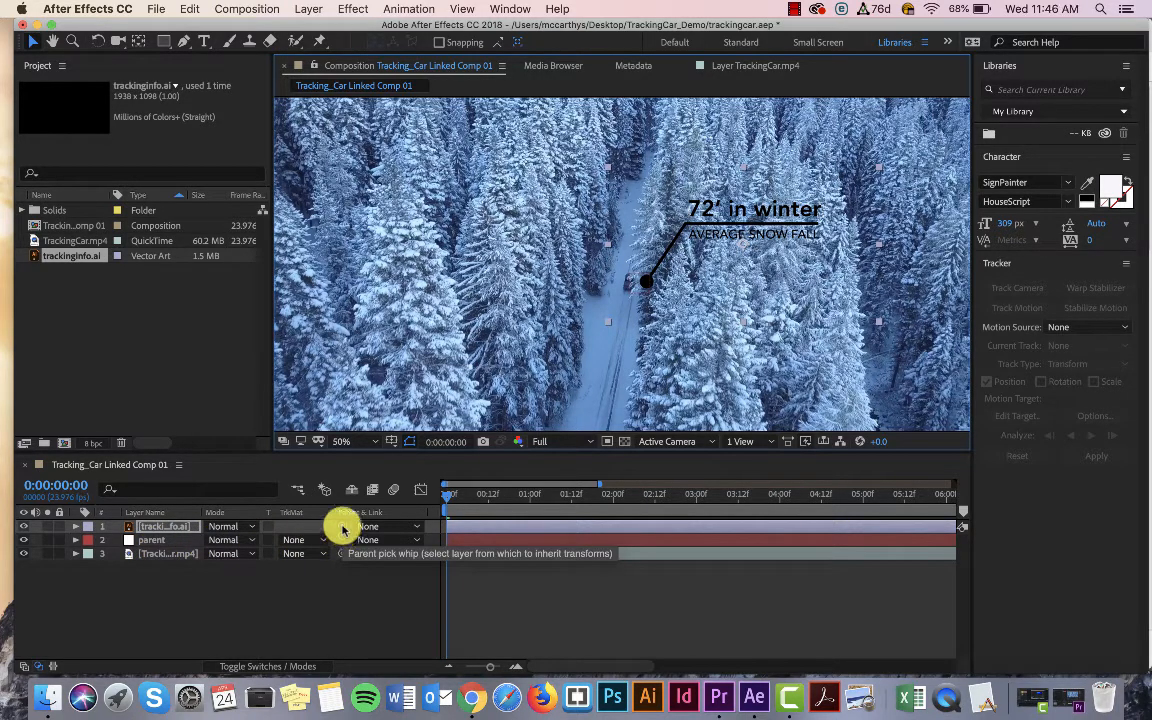
left_click_drag(342, 527, 141, 543)
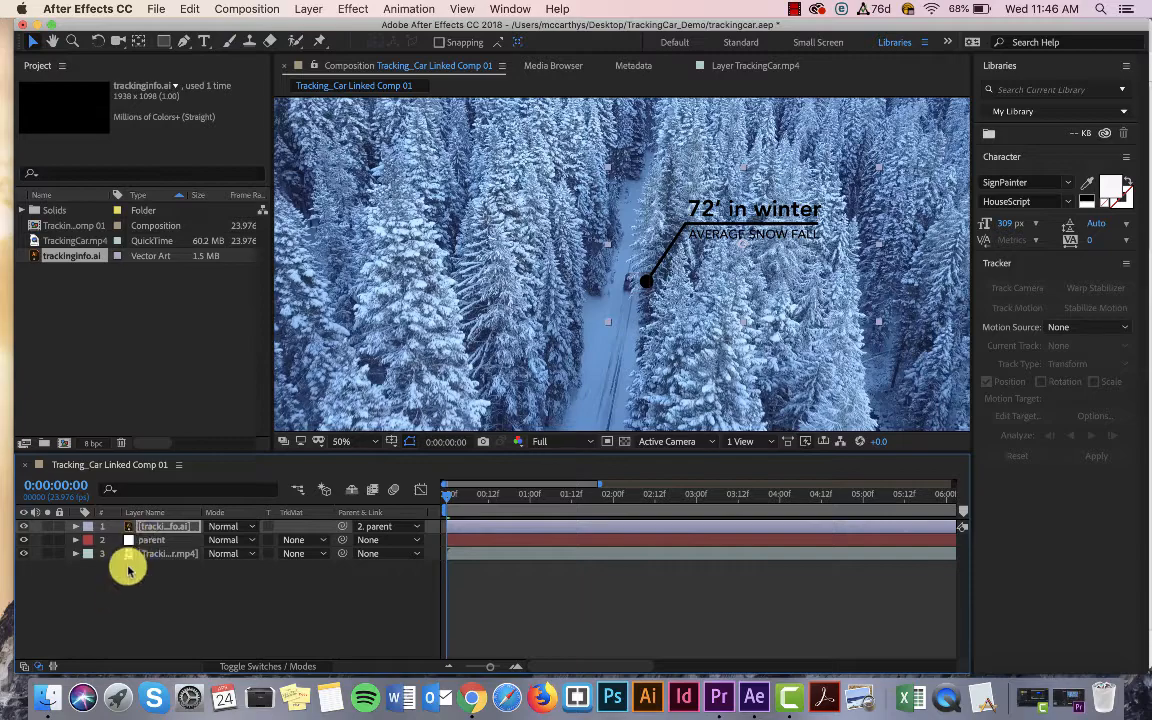
Play the composition twice from 0:00:00:00 to check how the linked callout follows the car.
key("space")
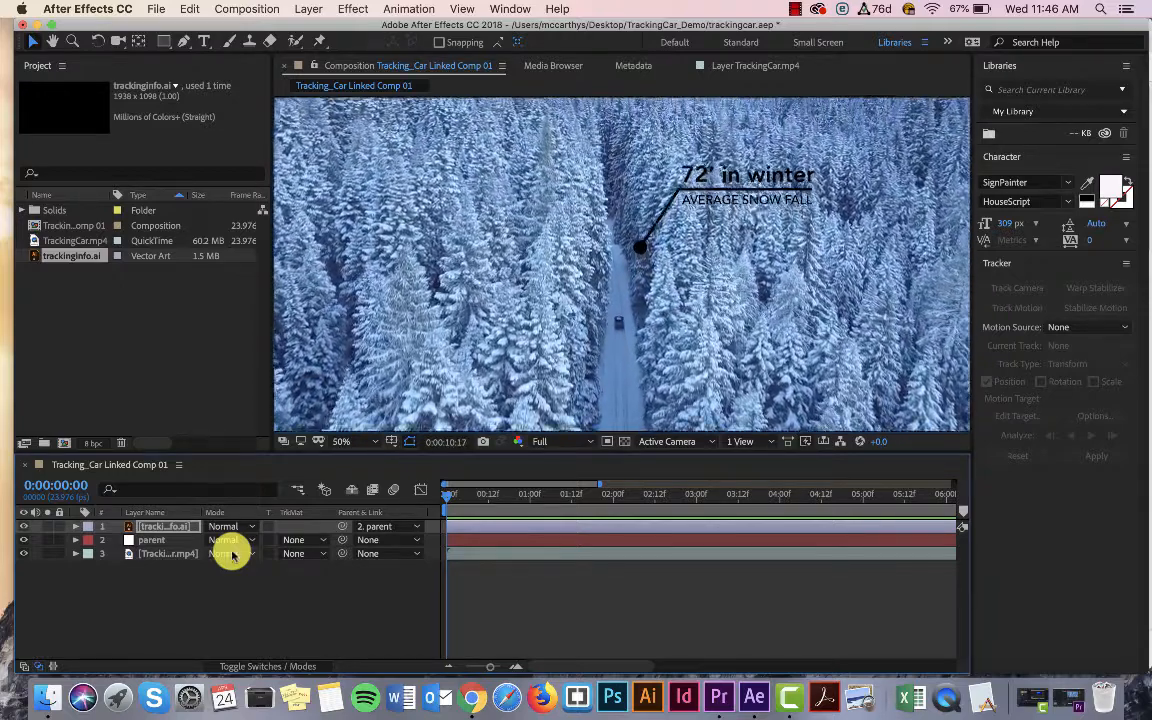
key("space")
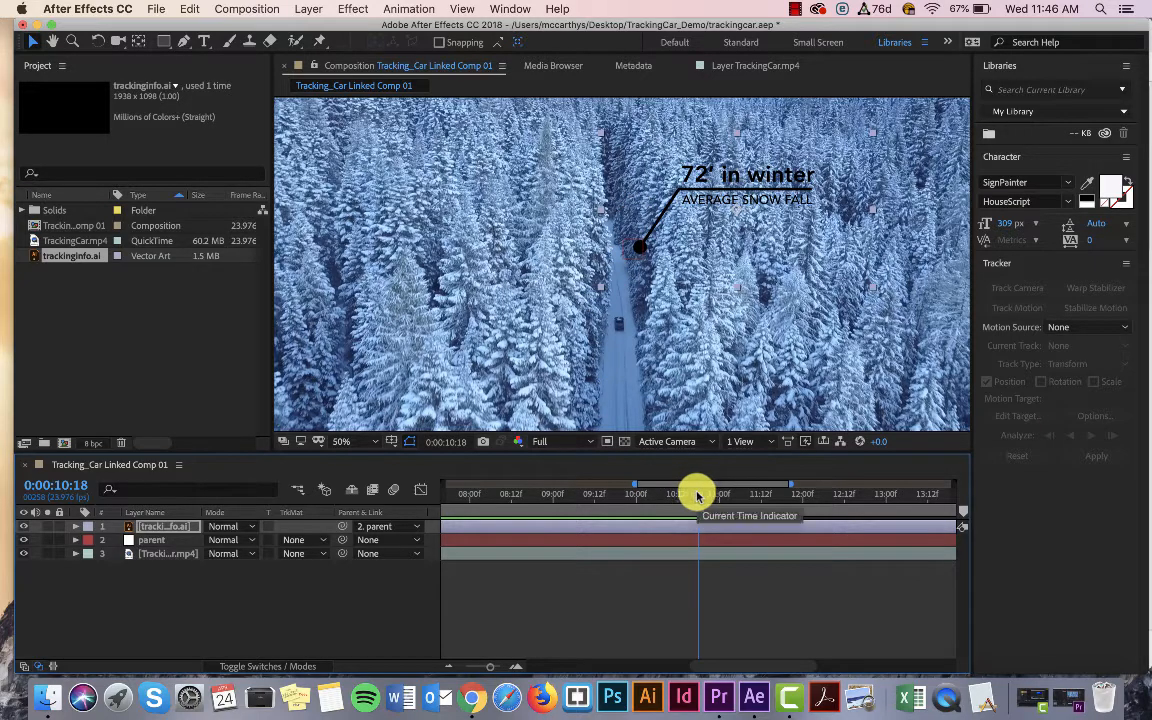
left_click_drag(697, 494, 378, 476)
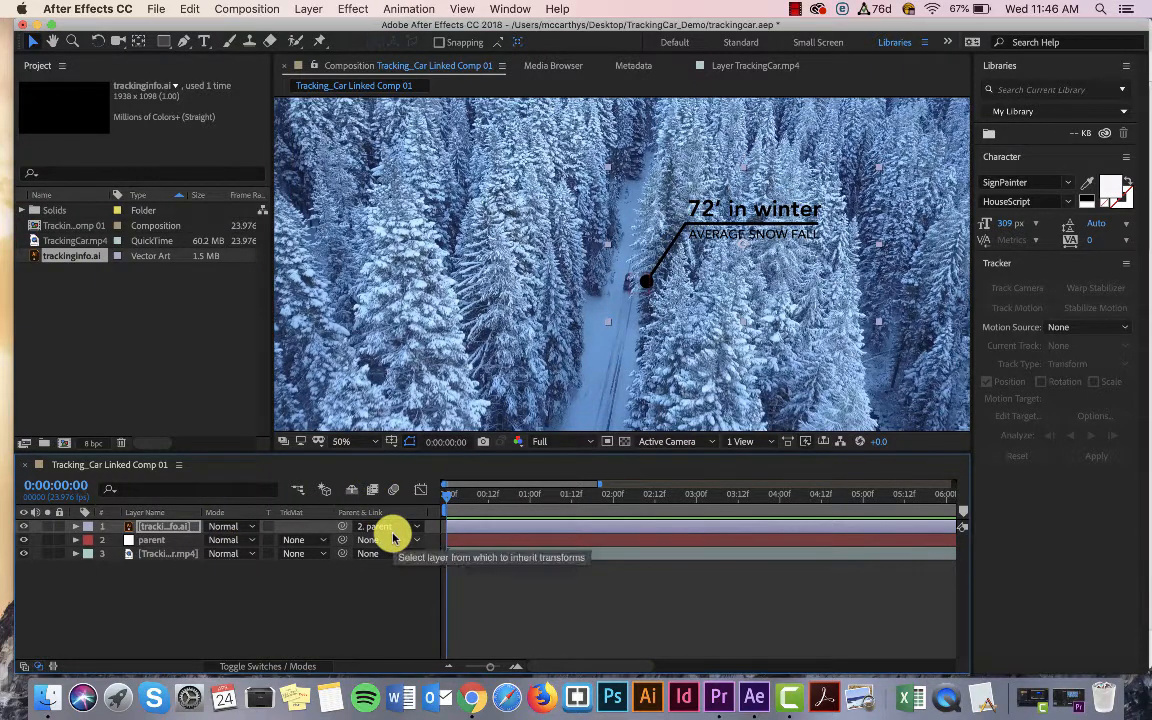
key("space")
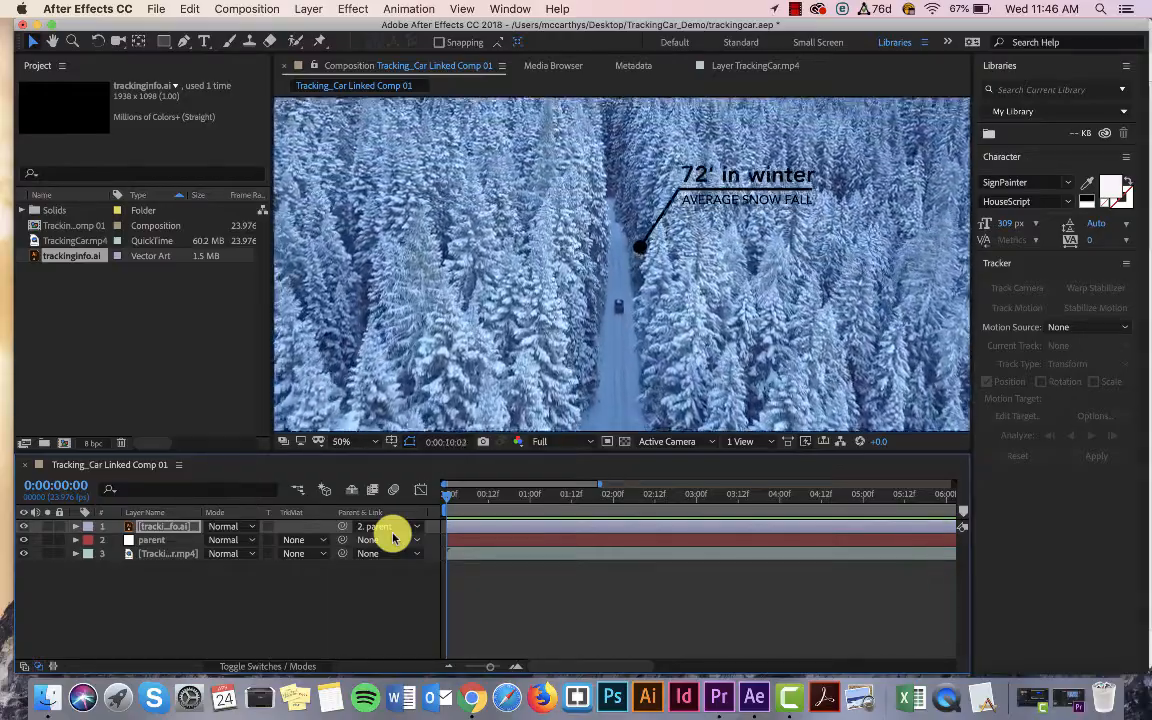
key("space")
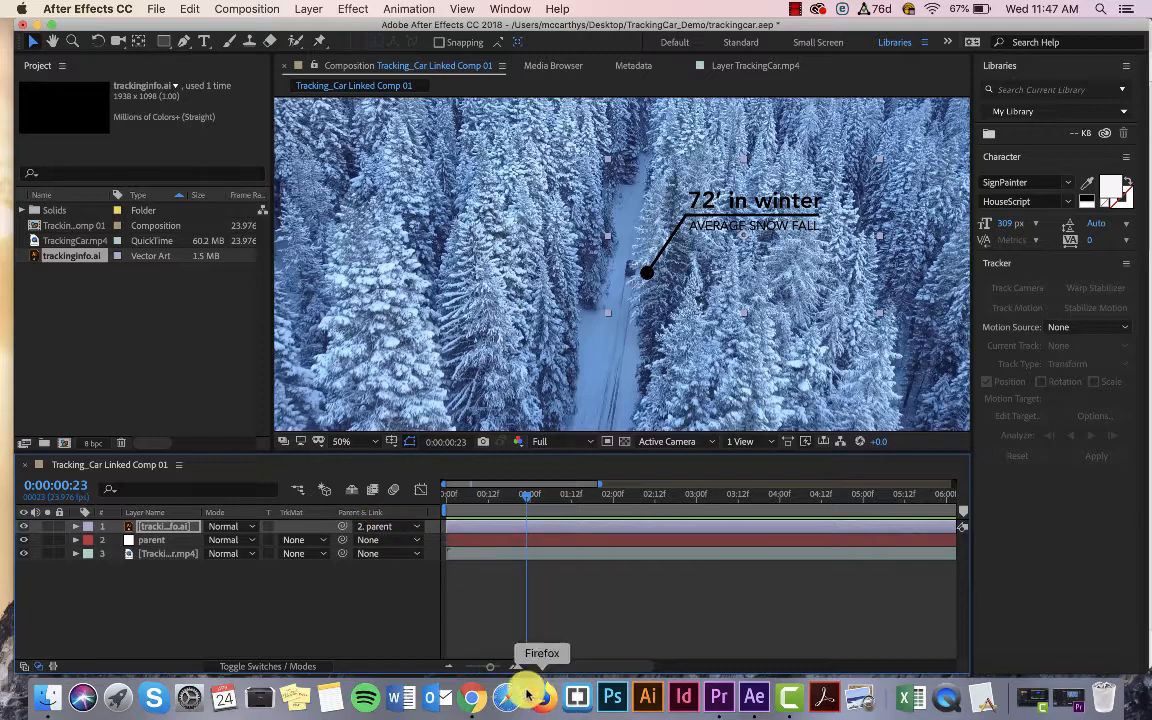
Switch to Premiere Pro and return the TrackingCar sequence's playhead to 00:00:00:00.
left_click(726, 702)
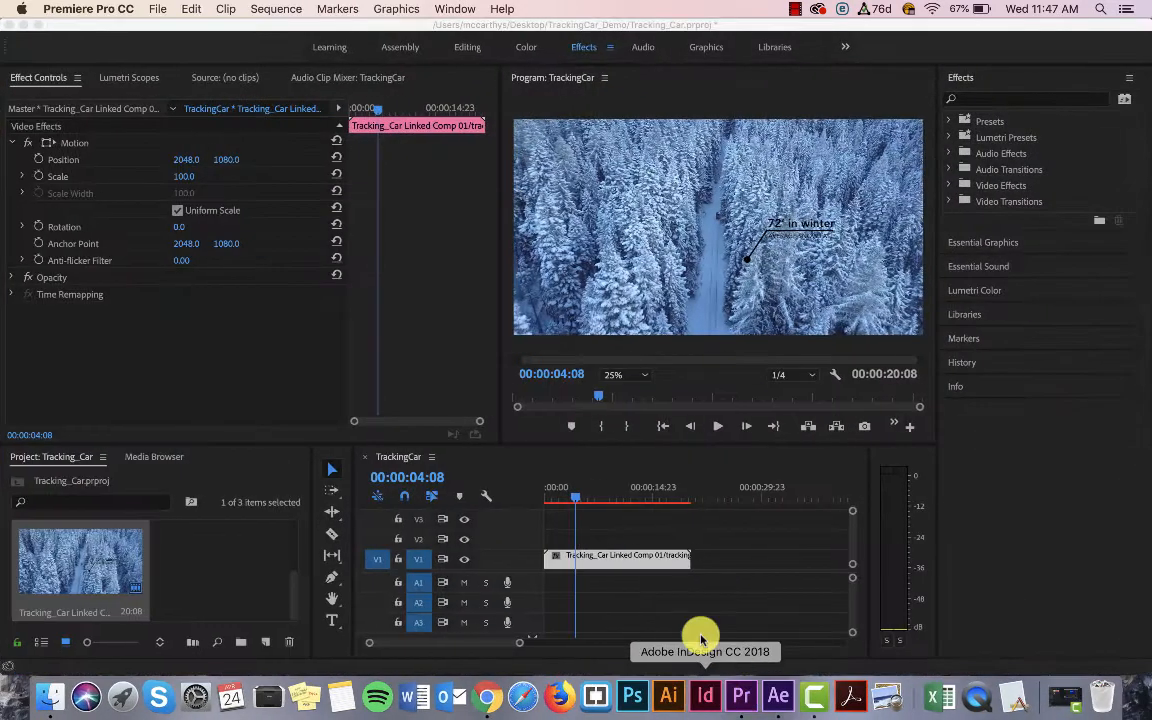
left_click_drag(575, 506, 522, 486)
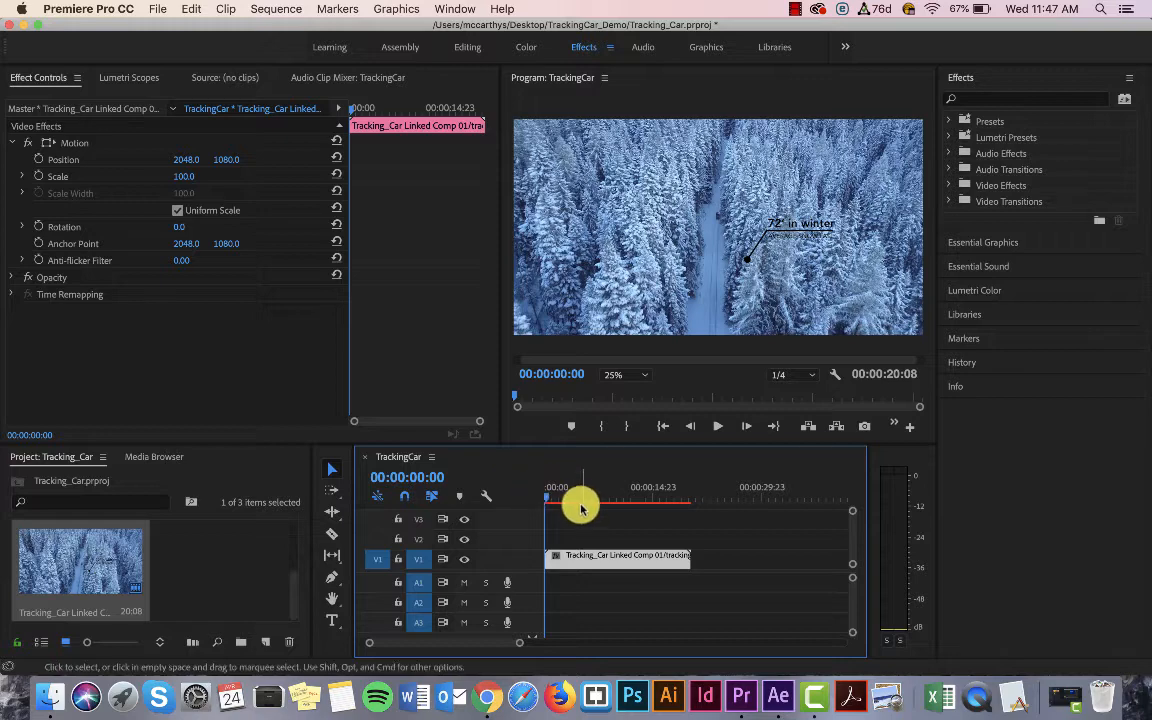